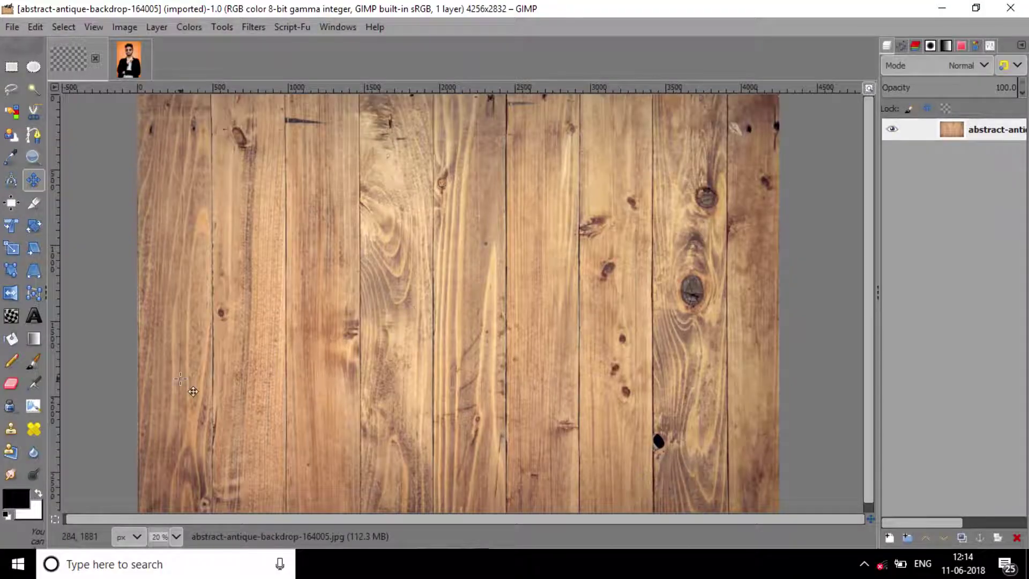
Step: Select the Heal tool, zoom in on the black knot hole, and shrink the brush to 58
left_click(34, 428)
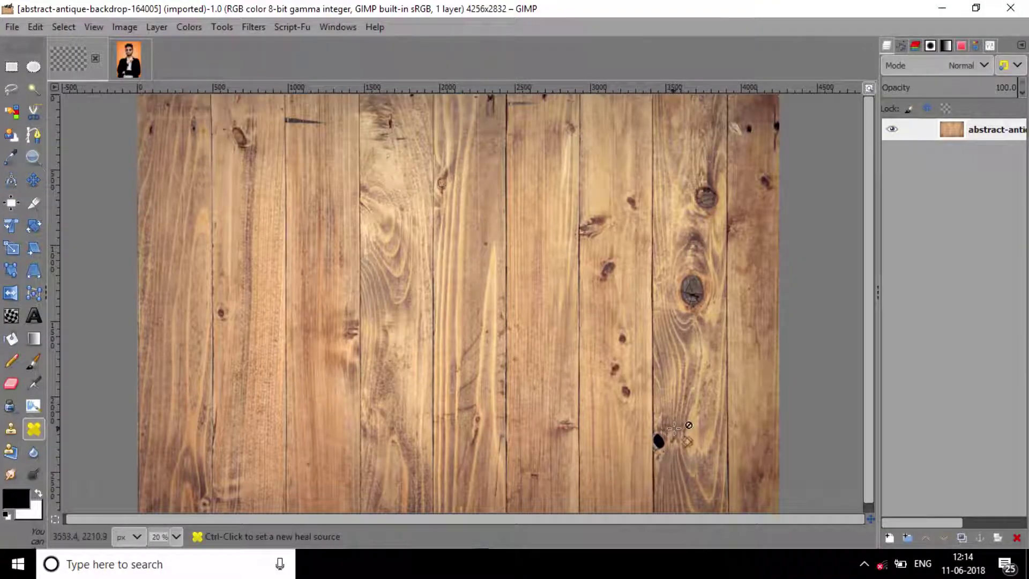
scroll(657, 431, "up", 2)
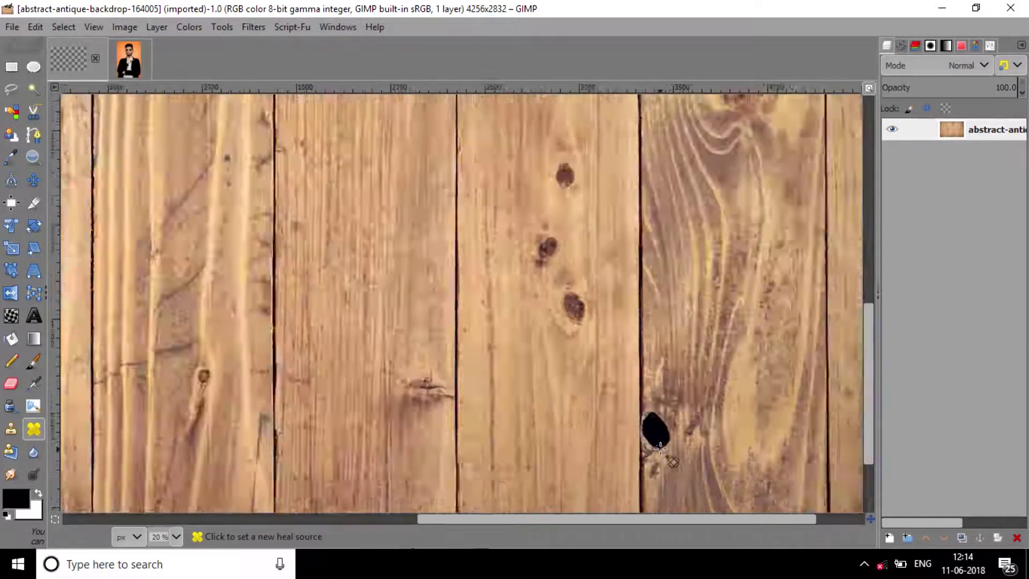
scroll(655, 425, "up", 2)
scroll(651, 413, "up", 1)
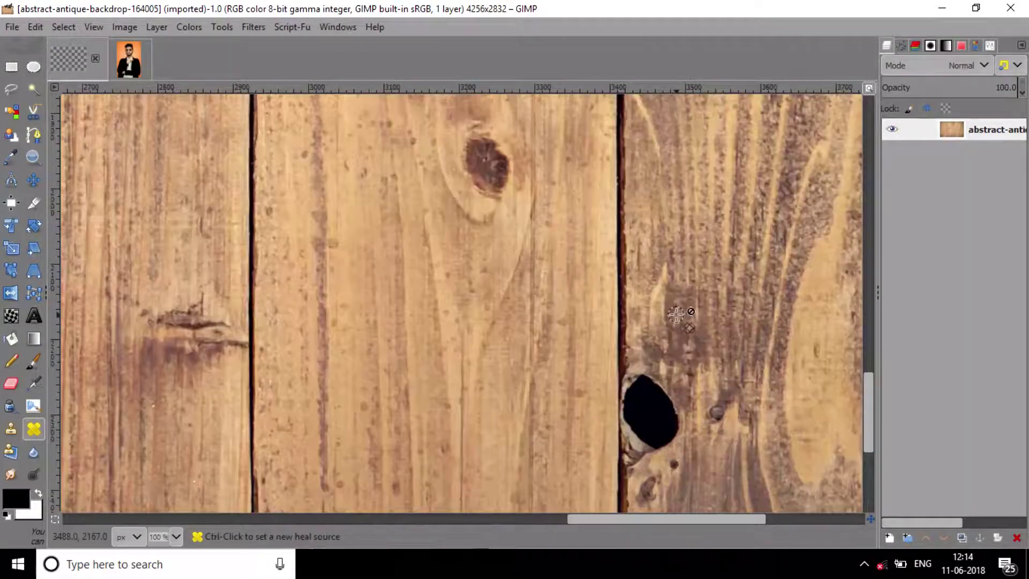
key("bracketleft")
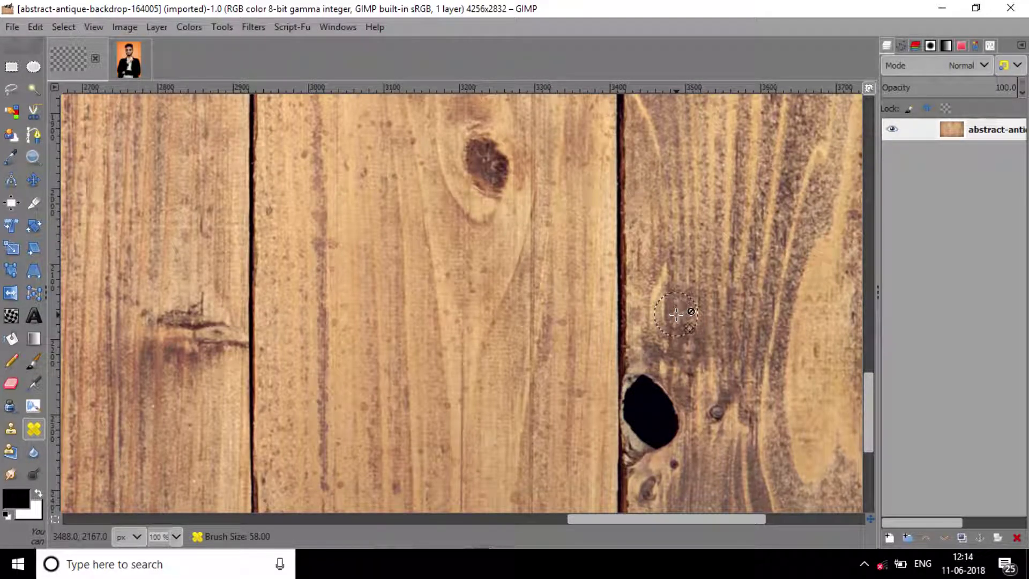
Step: Heal over the black knot hole, then resample clean wood and blend away the small knot beside it
left_click(645, 387)
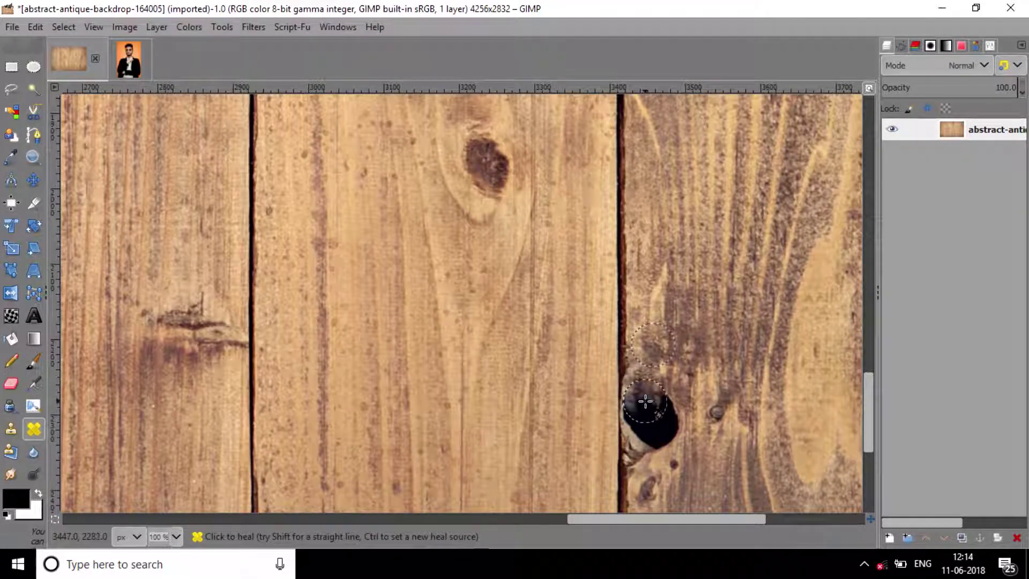
mouse_move(646, 401)
left_mouse_down()
mouse_move(643, 417)
mouse_move(667, 423)
mouse_move(656, 441)
left_mouse_up()
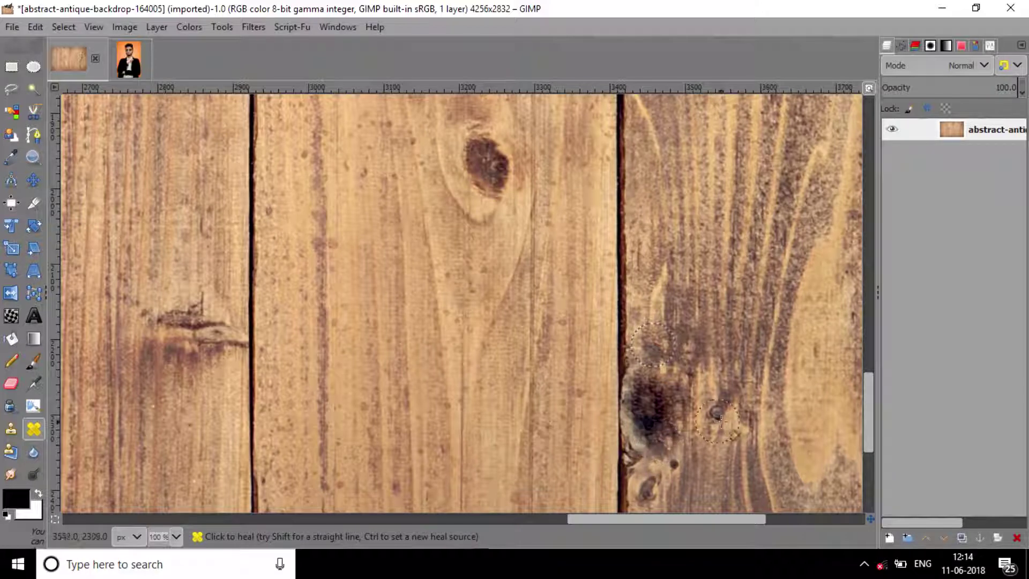
key("ctrl")
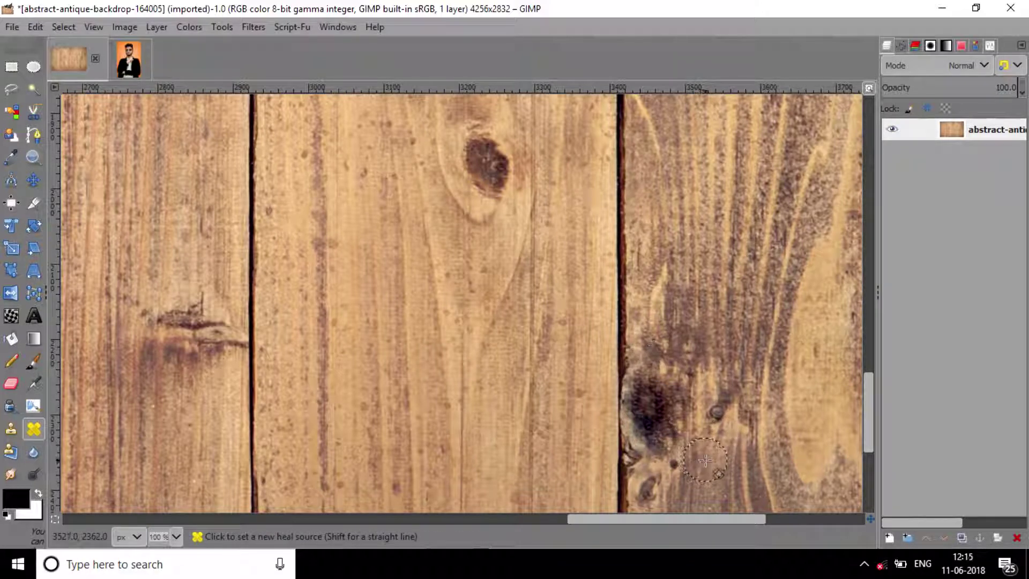
left_click(706, 460, "ctrl")
mouse_move(662, 455)
left_mouse_down()
mouse_move(649, 399)
mouse_move(682, 387)
left_mouse_up()
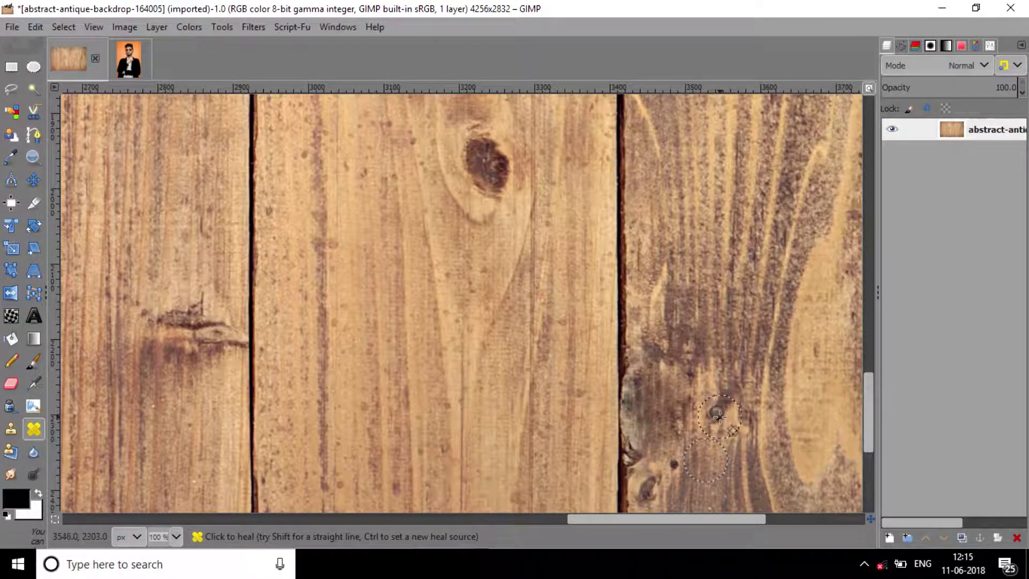
Step: Enlarge the healing brush to 113 and heal a patch of plank below the knots
scroll(741, 390, "down", 2, "ctrl")
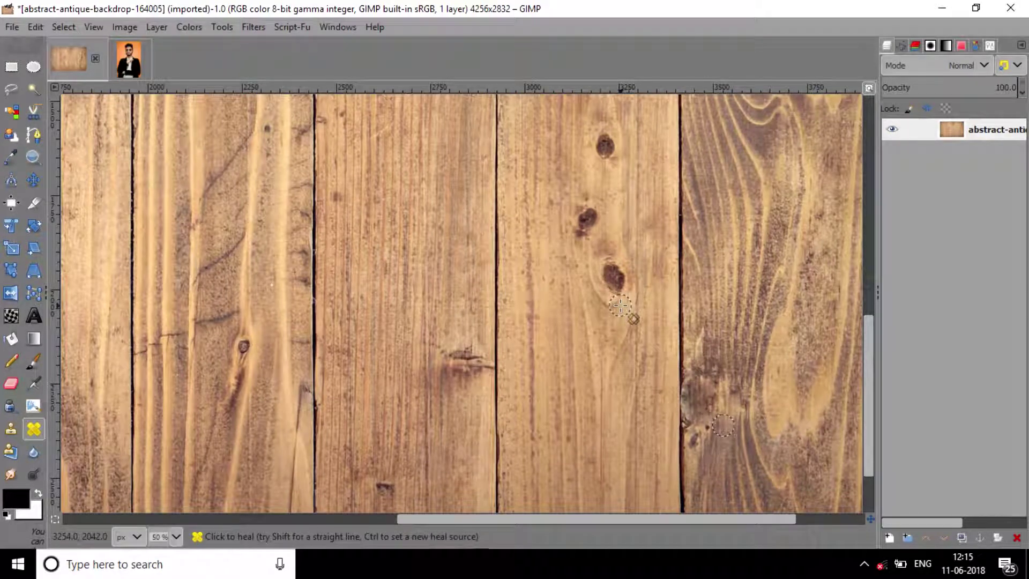
key("bracketright")
key("bracketright")
key("bracketright")
key("bracketright")
key("bracketright")
key("bracketright")
key("bracketright")
key("bracketright")
key("bracketright")
key("bracketright")
key("bracketright")
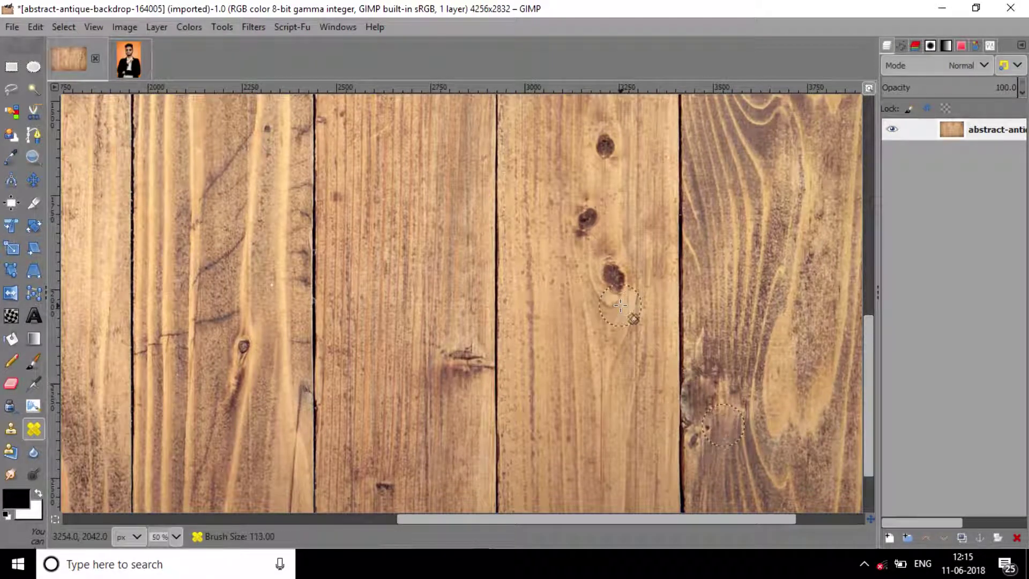
left_click_drag(620, 307, 616, 318)
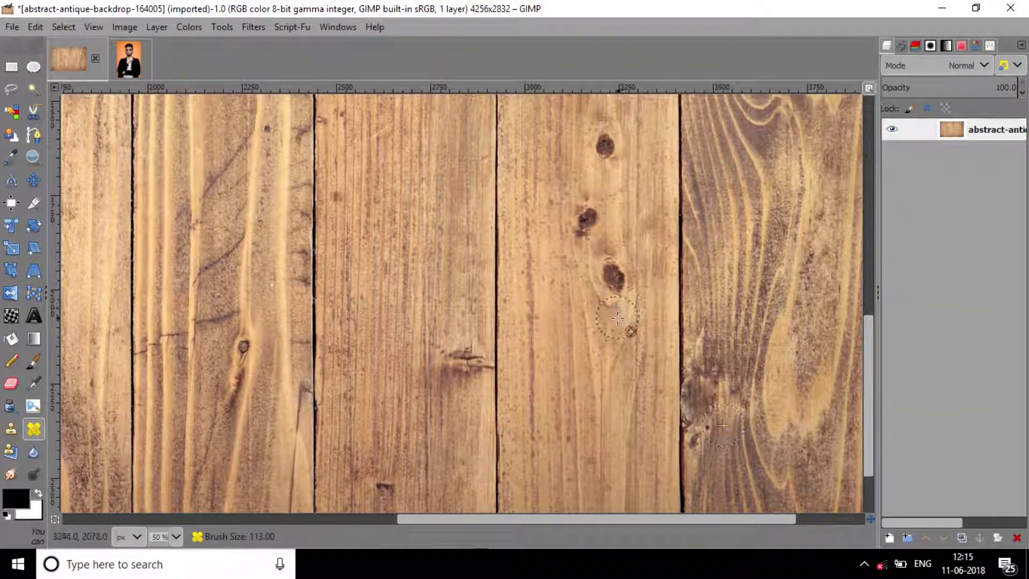
Step: Show the Heal tool options and heal the lowest, middle and upper dark knots and a plank mark
left_click(989, 45)
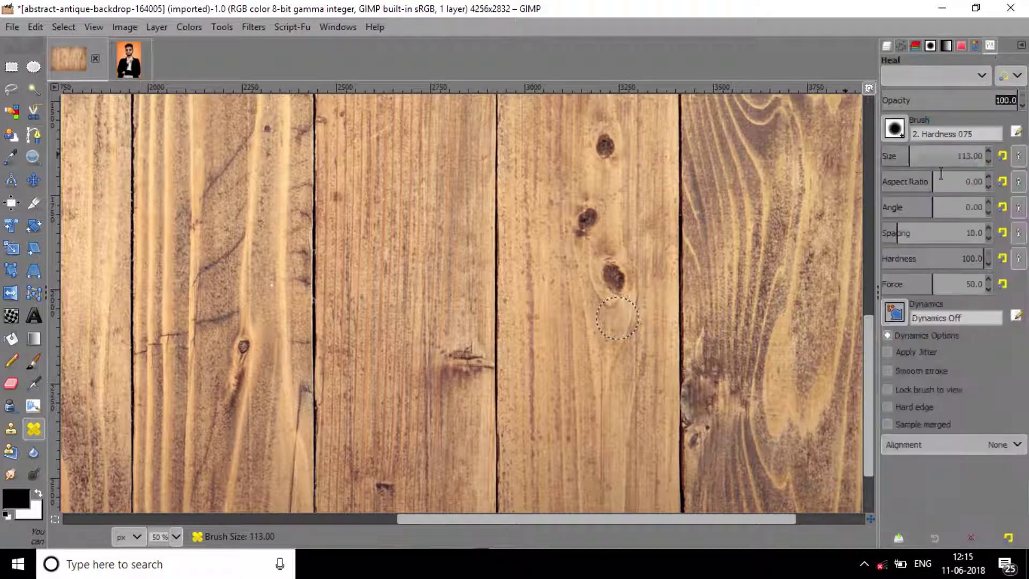
left_click(612, 273)
left_click(586, 219)
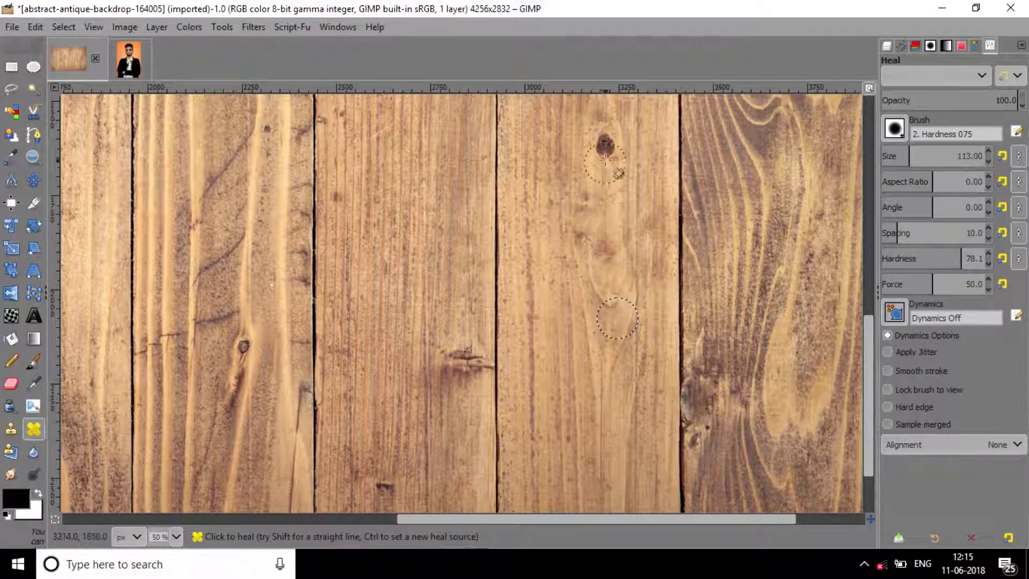
left_click(606, 145)
scroll(561, 304, "down", 3, "ctrl")
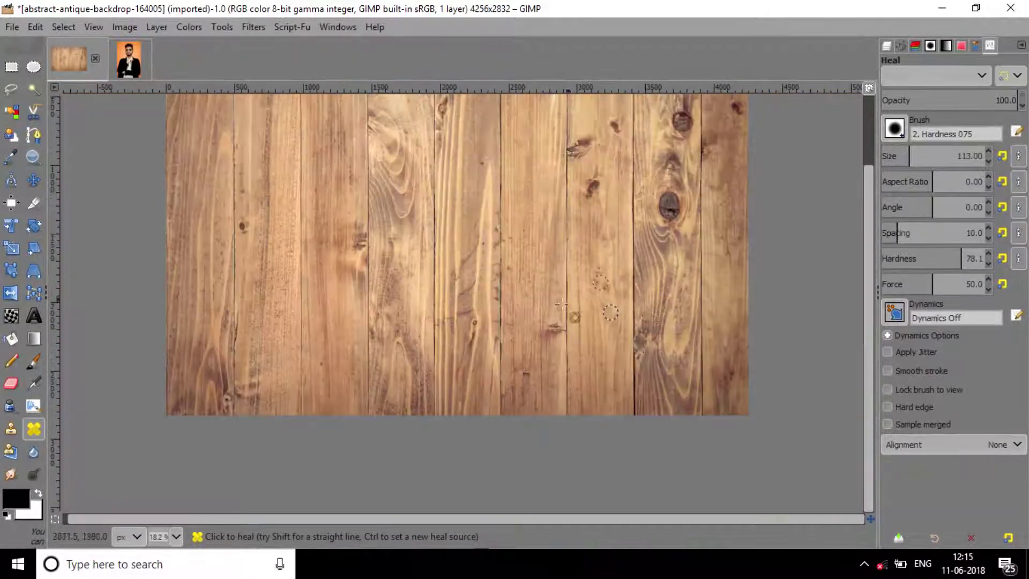
scroll(552, 340, "up", 5, "ctrl")
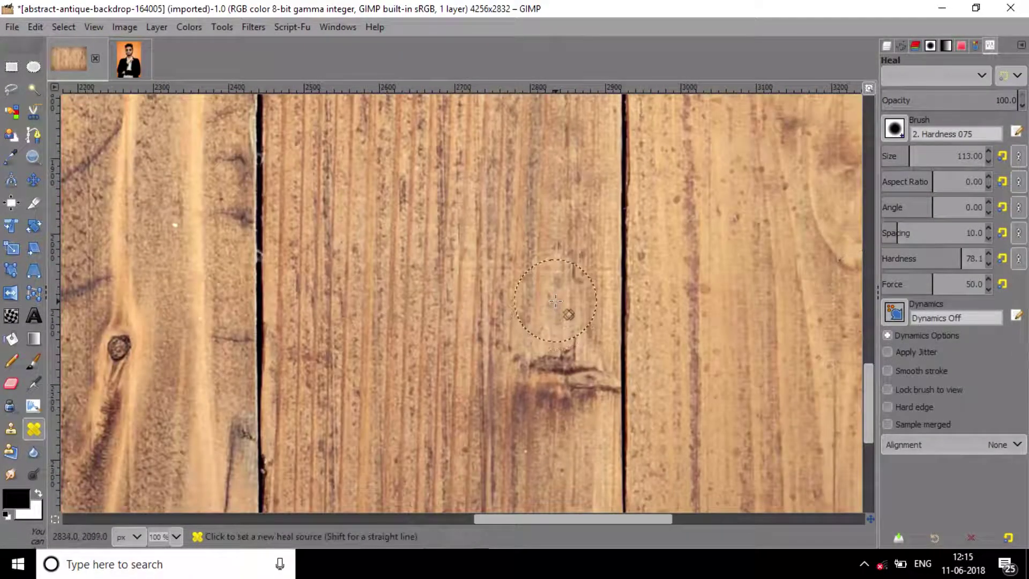
left_click(569, 380)
Step: Enlarge the brush to 147 and heal the dark knots on the right plank and its edge
scroll(686, 395, "down", 2, "ctrl")
scroll(713, 389, "down", 1, "ctrl")
scroll(735, 381, "down", 1, "ctrl")
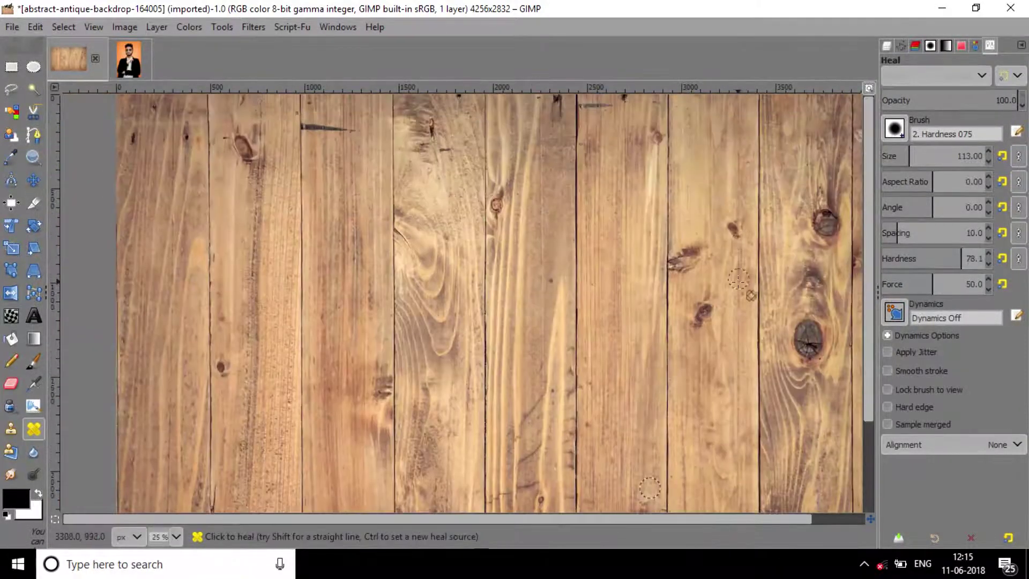
scroll(736, 382, "up", 2, "ctrl")
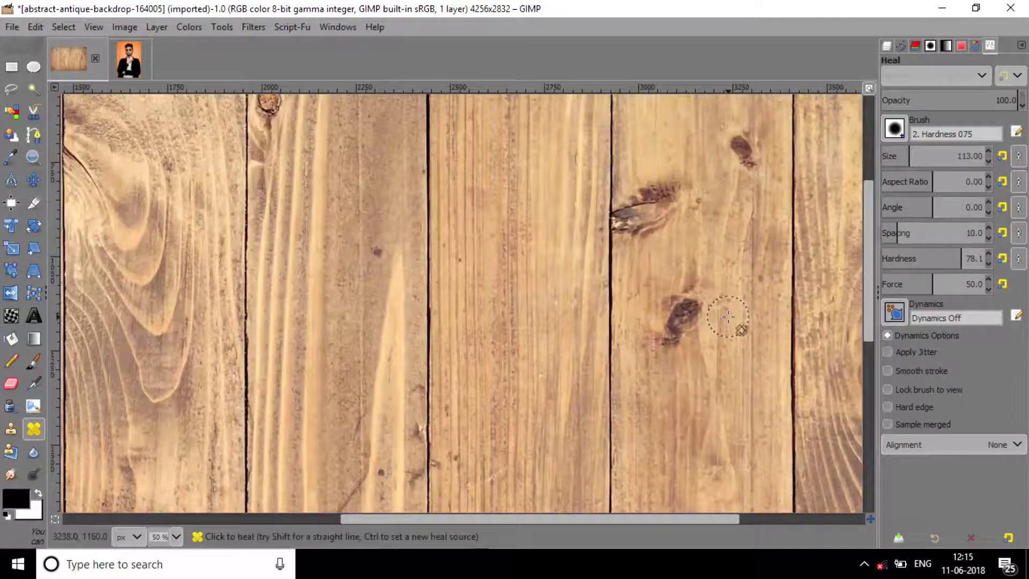
key("bracketright")
key("bracketright")
key("bracketright")
key("bracketright")
key("bracketright")
key("bracketright")
key("bracketright")
key("bracketright")
key("bracketright")
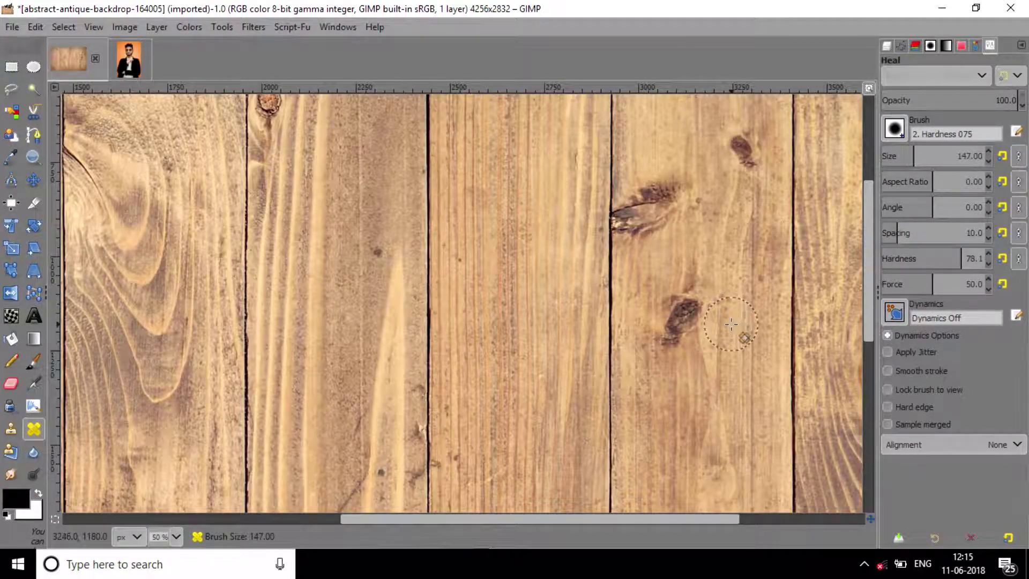
left_click_drag(683, 306, 697, 321)
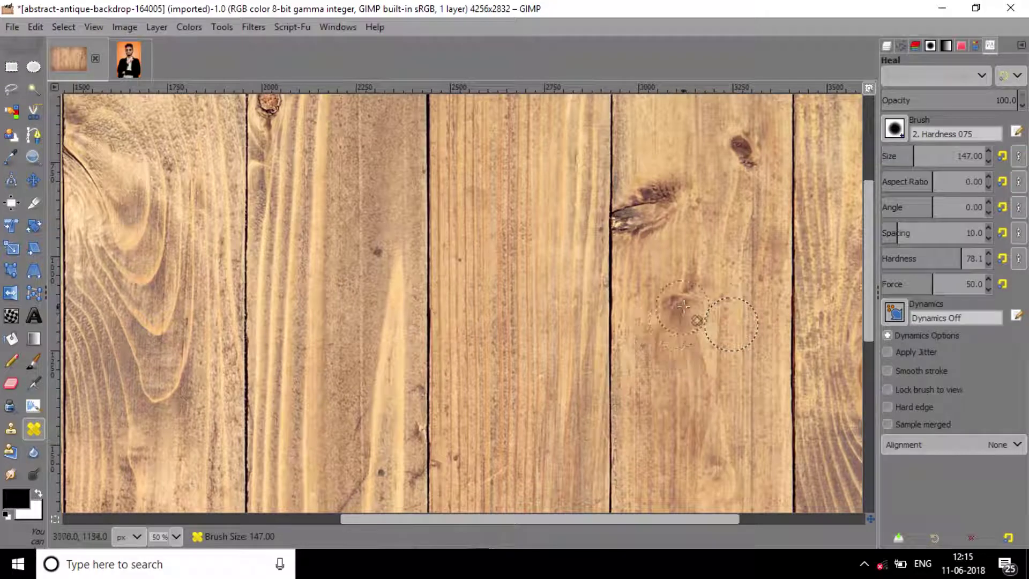
left_click(725, 198, "ctrl")
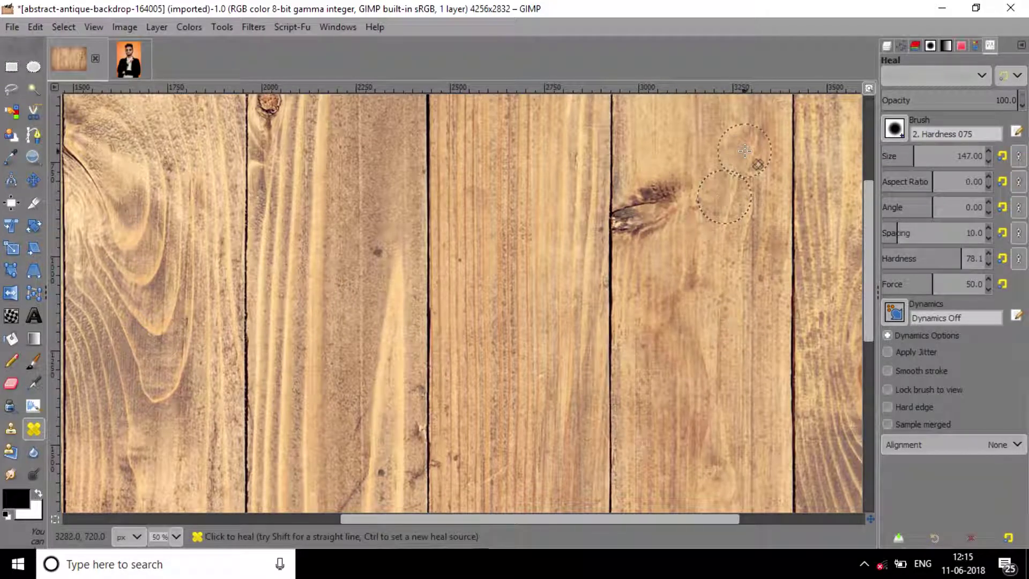
left_click_drag(659, 200, 626, 216)
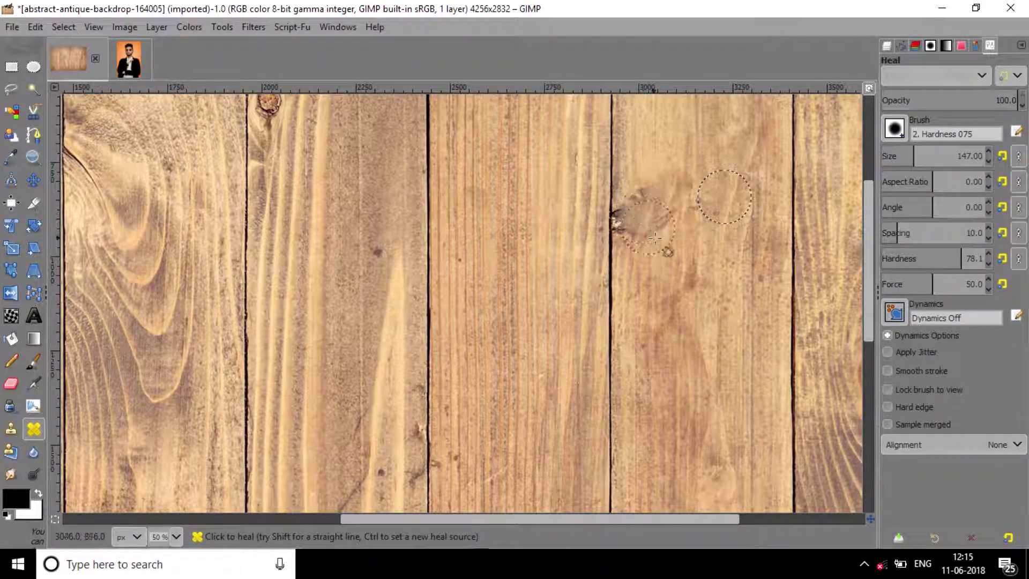
Step: Lighten the large dark knot with healed wood texture
scroll(689, 196, "down", 4)
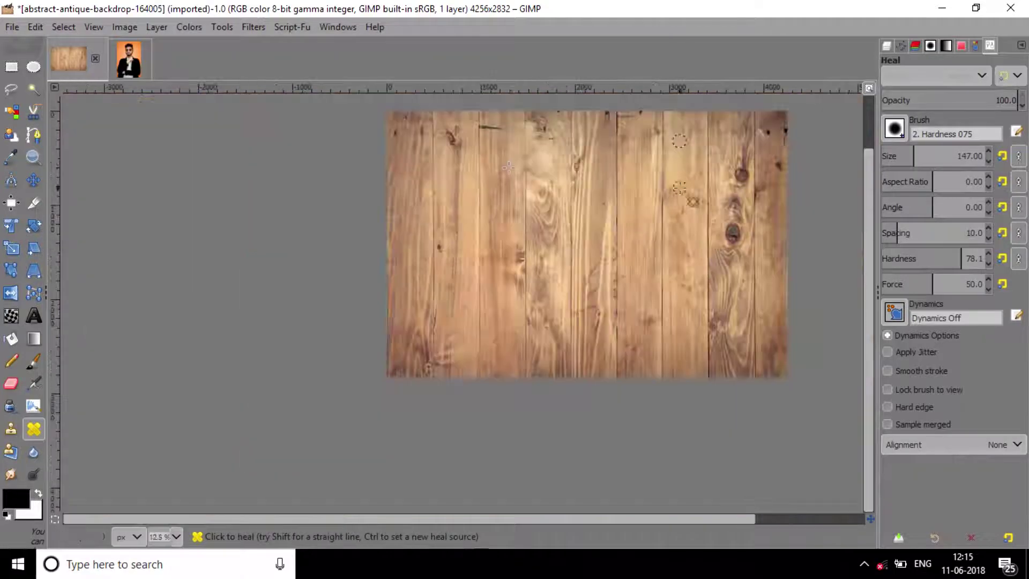
scroll(574, 160, "up", 4)
scroll(574, 160, "up", 1)
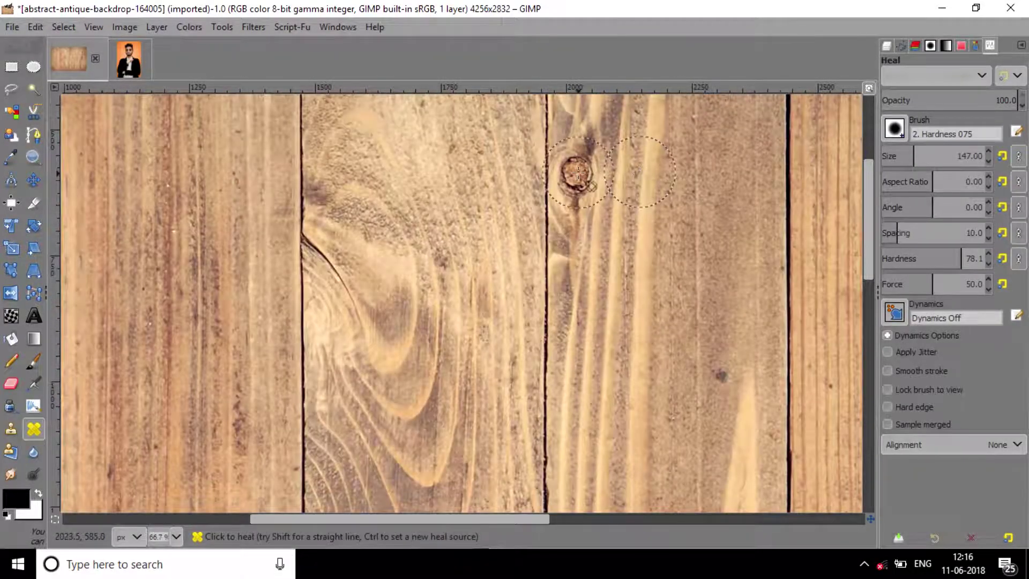
scroll(584, 173, "down", 3)
scroll(585, 173, "up", 3)
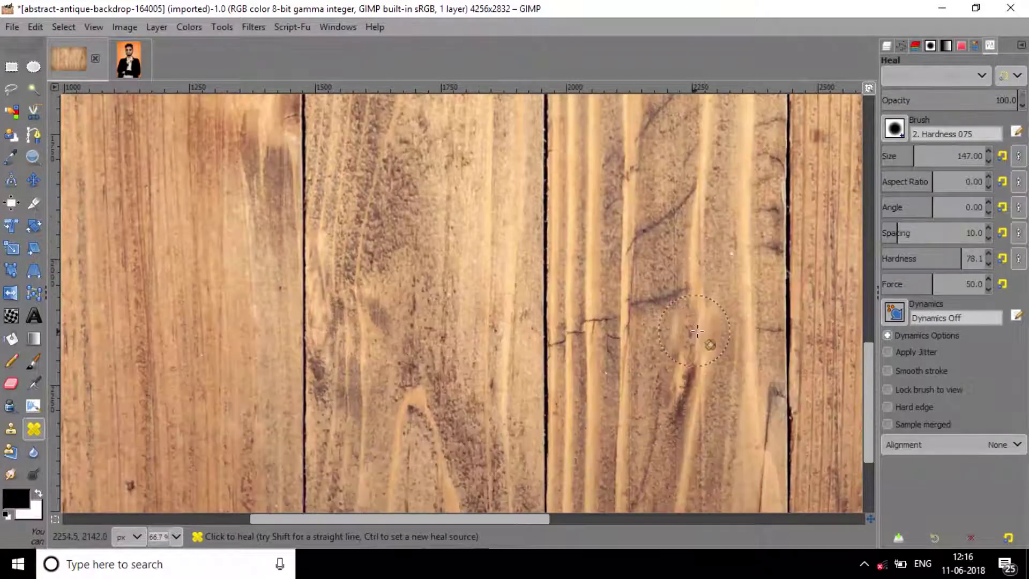
scroll(715, 321, "down", 4)
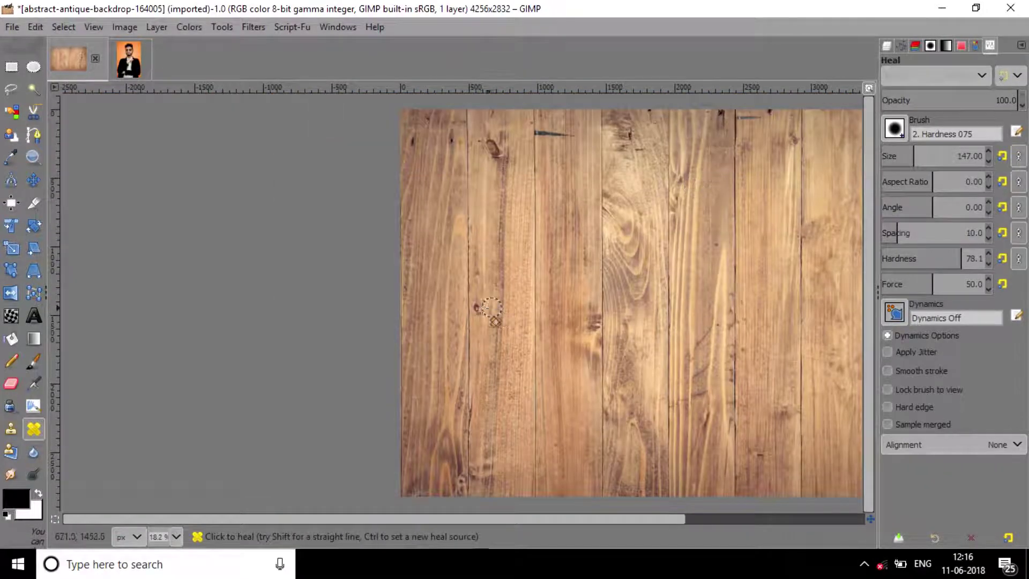
scroll(682, 302, "down", 1)
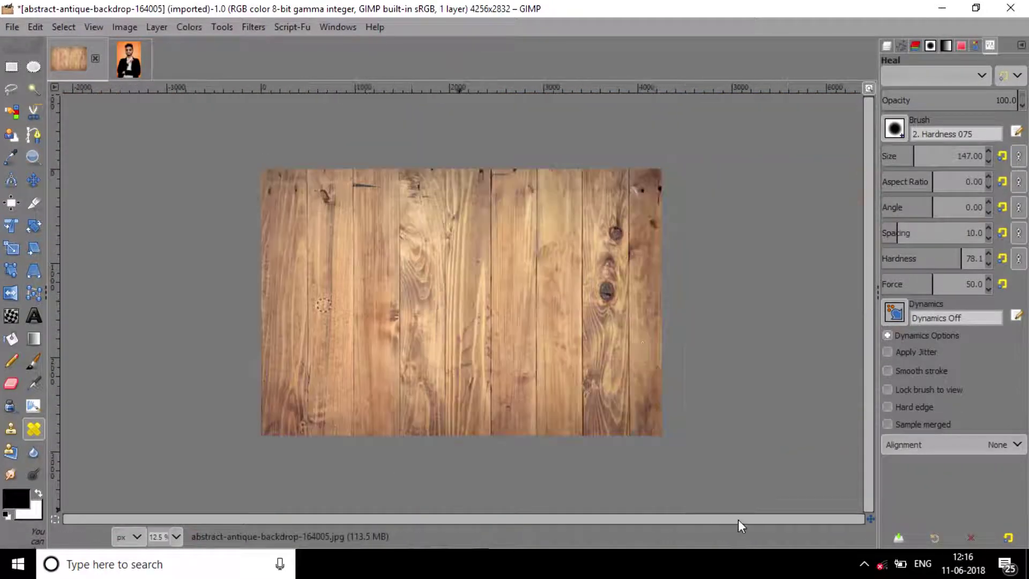
scroll(615, 292, "up", 5)
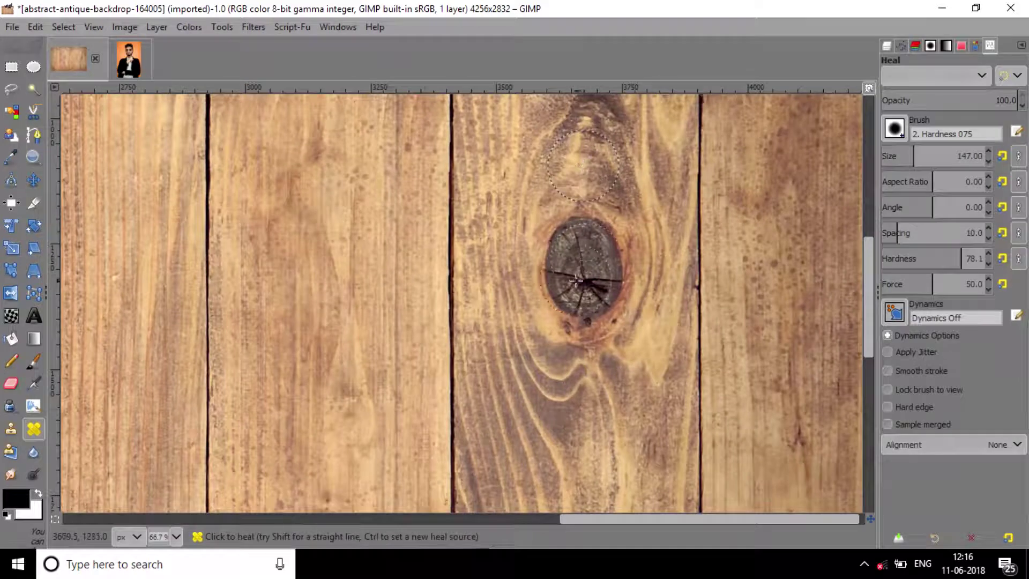
mouse_move(586, 284)
left_mouse_down()
mouse_move(563, 268)
mouse_move(601, 259)
mouse_move(595, 327)
left_mouse_up()
Step: Sample a new clean source and heal the remaining dark knots on the planks
scroll(589, 302, "down", 1)
scroll(589, 301, "down", 1)
left_click(564, 247, "ctrl")
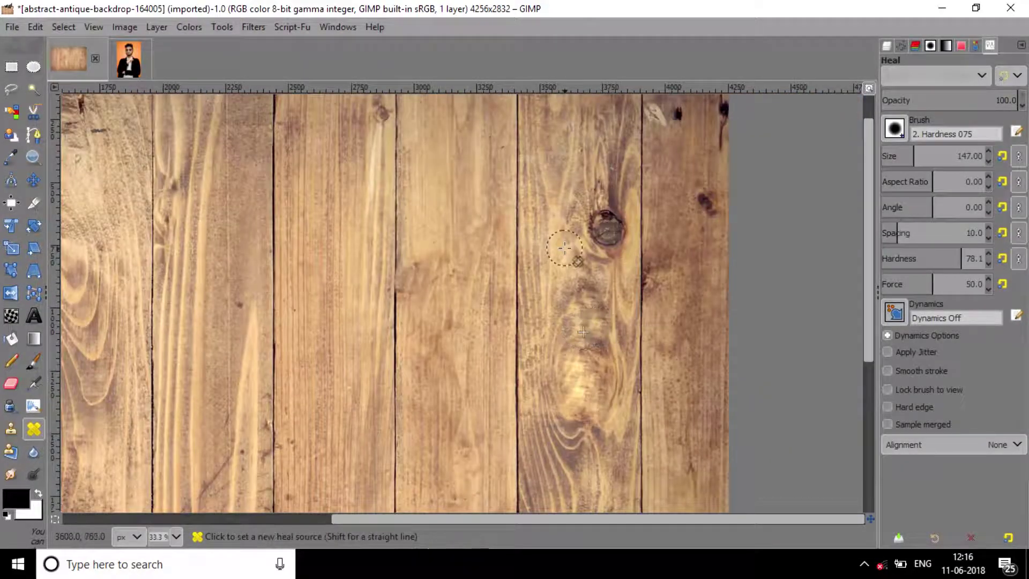
mouse_move(611, 230)
left_mouse_down()
mouse_move(605, 242)
mouse_move(598, 211)
left_mouse_up()
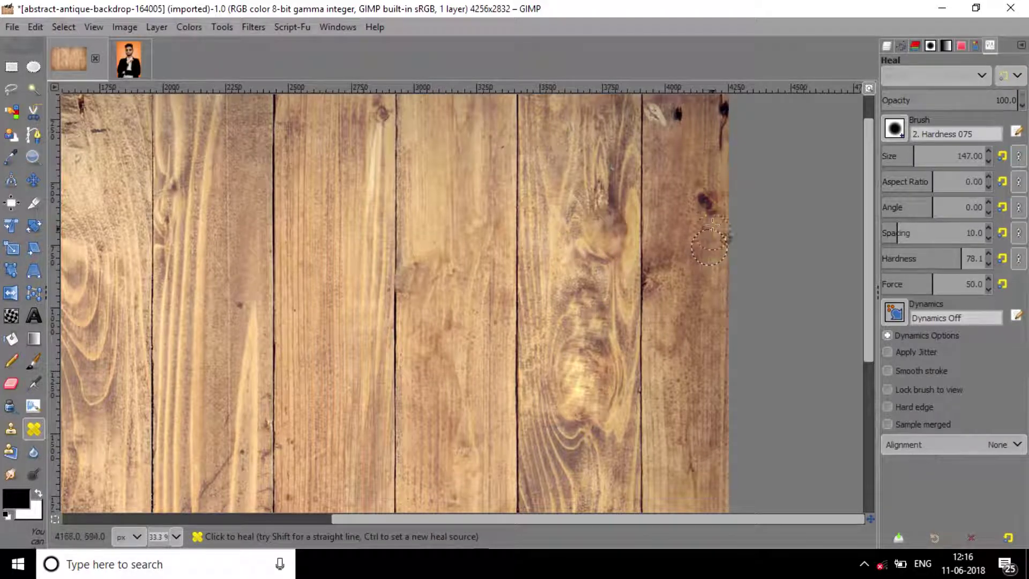
left_click(707, 204)
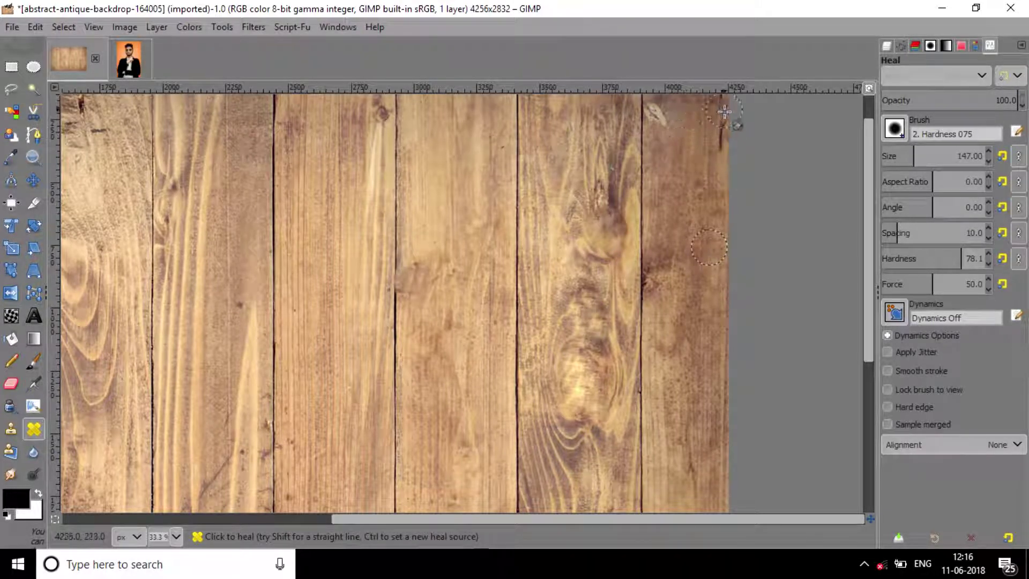
scroll(709, 208, "down", 3)
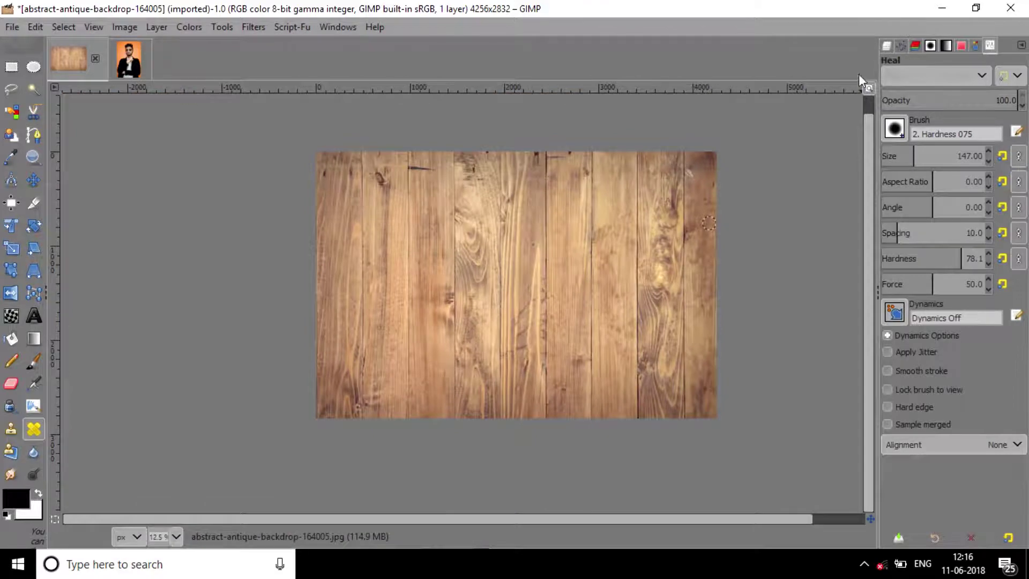
Step: Fit the wood image to the window, show the Layers panel, and switch to the portrait image
left_click(867, 87)
left_click(887, 46)
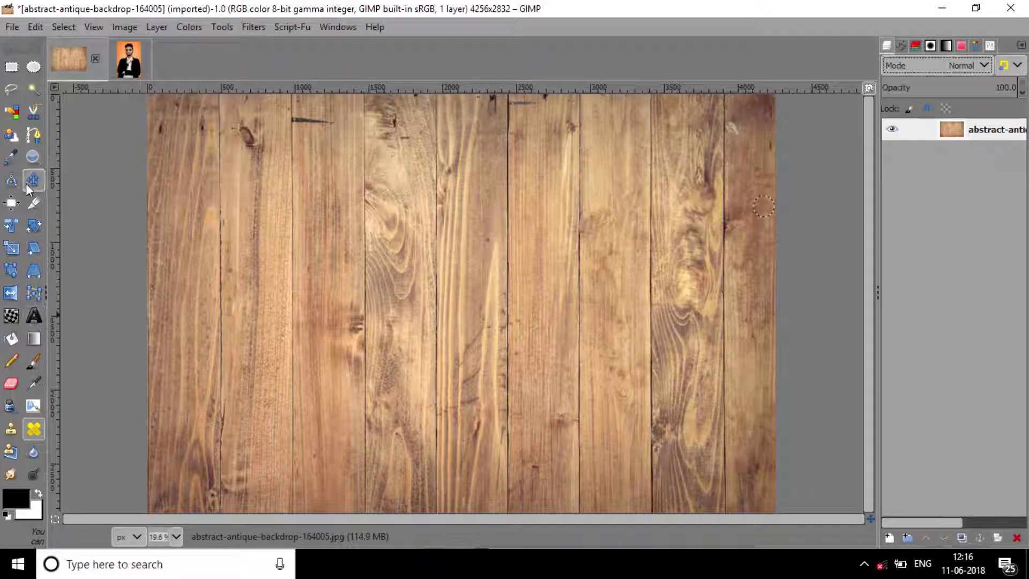
left_click(134, 68)
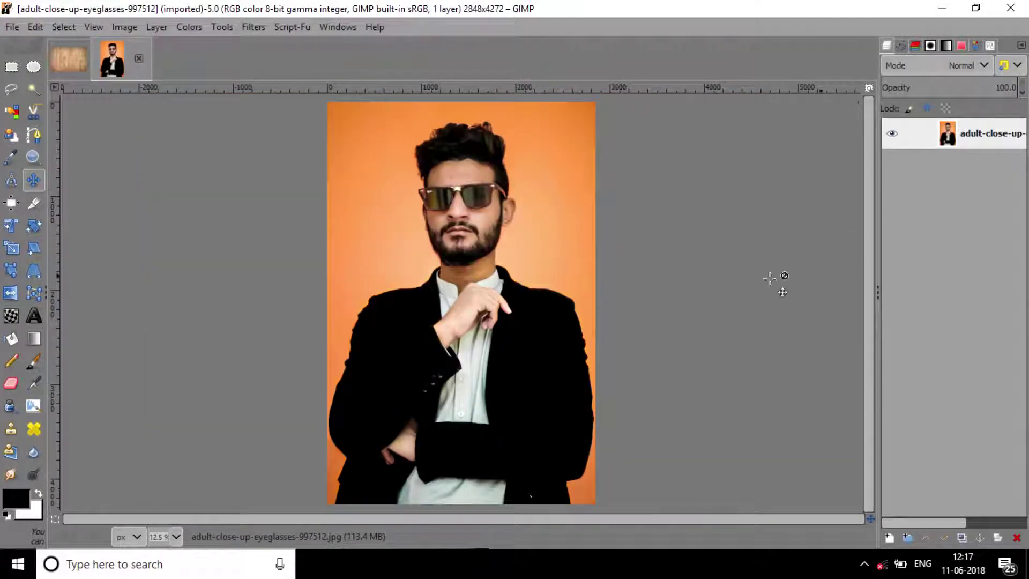
Step: Apply a Threshold of 171 to the portrait, then duplicate the black-and-white layer
left_click(188, 27)
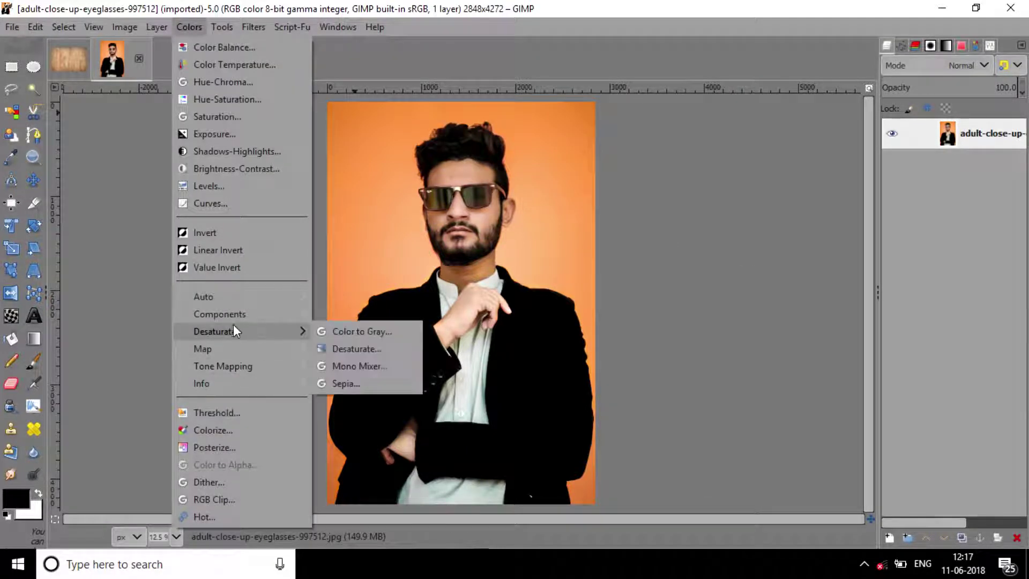
left_click(223, 415)
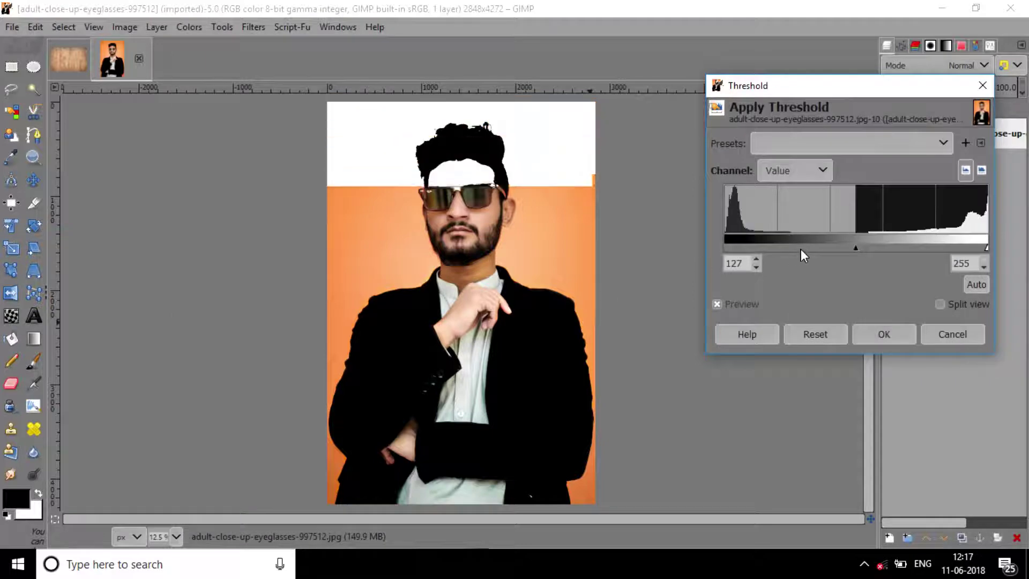
left_click_drag(855, 247, 891, 244)
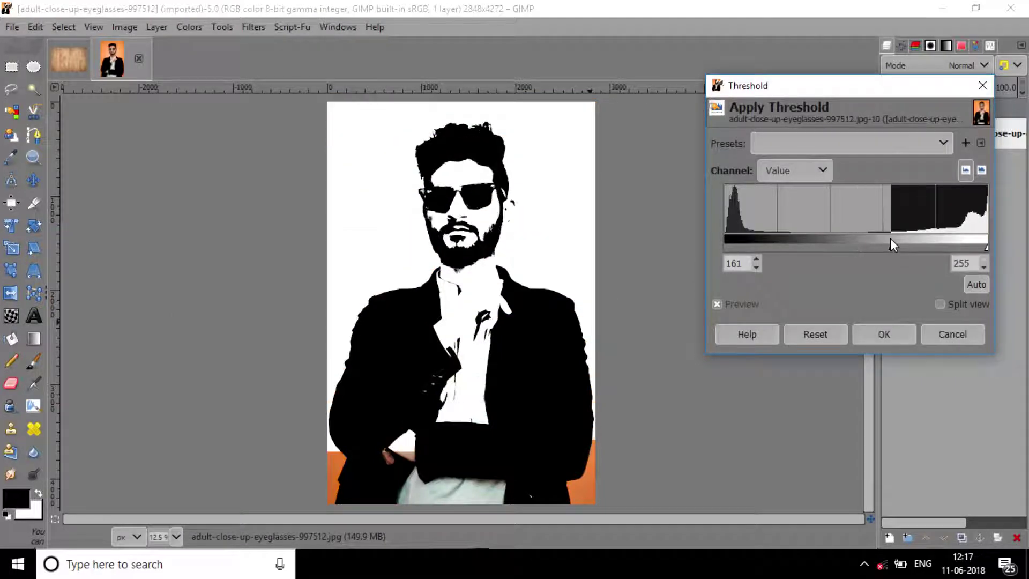
left_click_drag(891, 239, 901, 238)
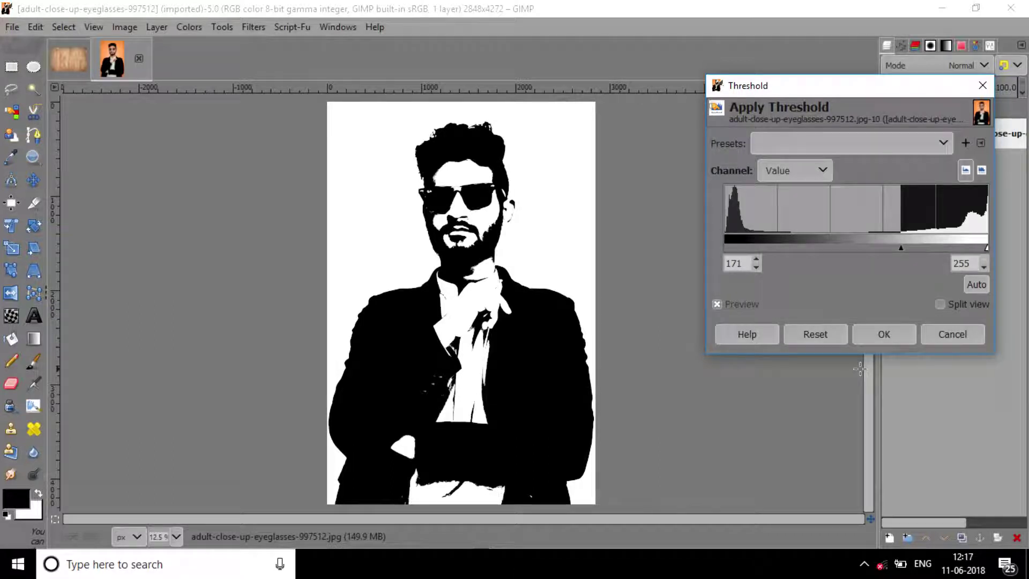
left_click(879, 327)
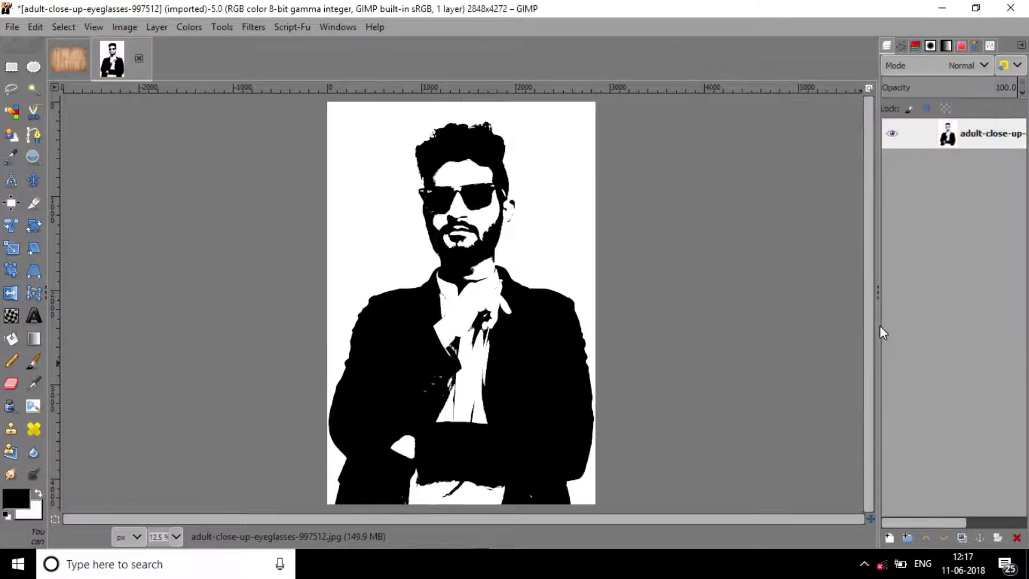
left_click(959, 537)
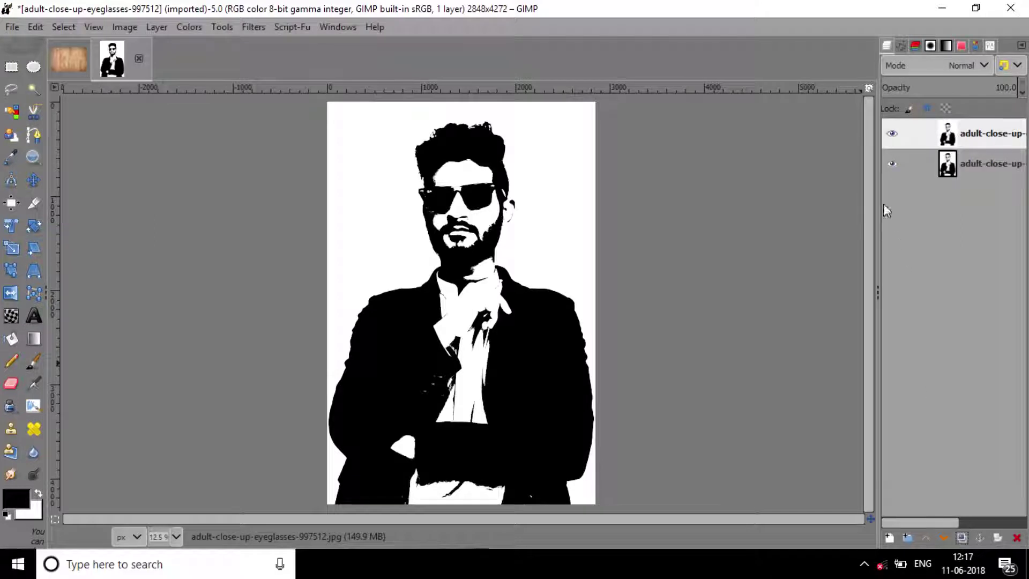
Step: Invert the top copy's colours and add a layer mask to the bottom silhouette layer
left_click(188, 22)
left_click(226, 232)
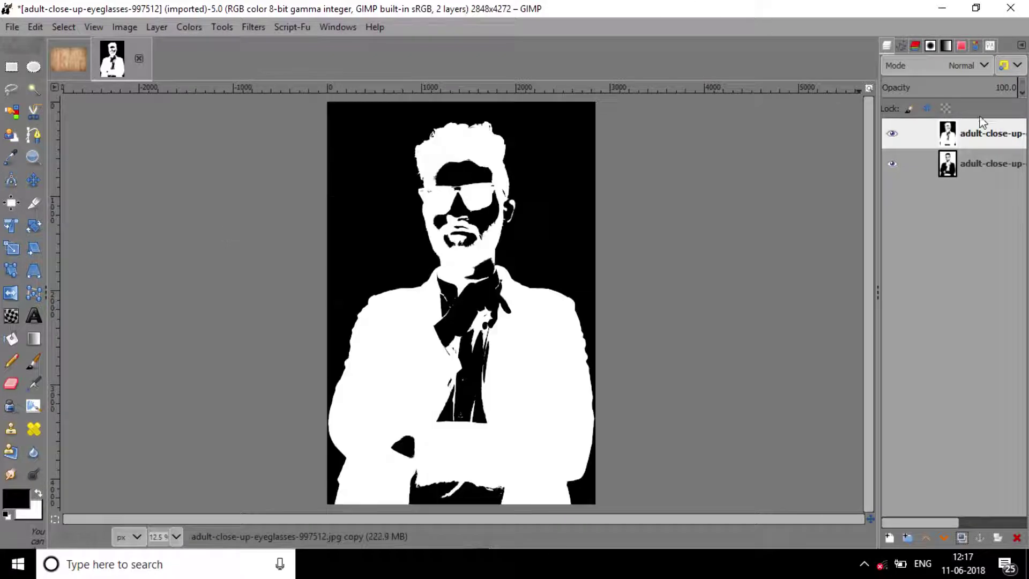
left_click(976, 170)
right_click(975, 170)
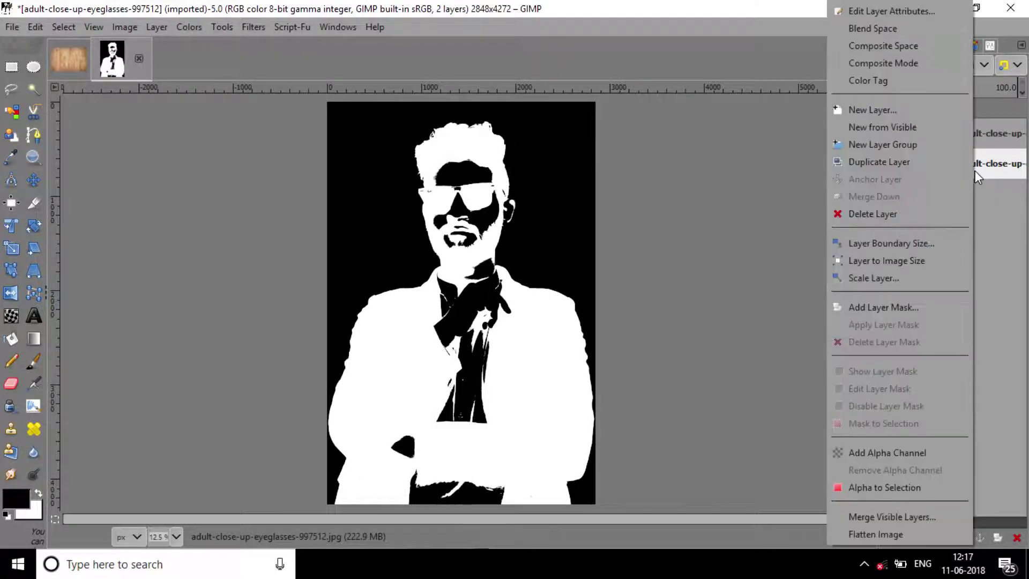
left_click(905, 309)
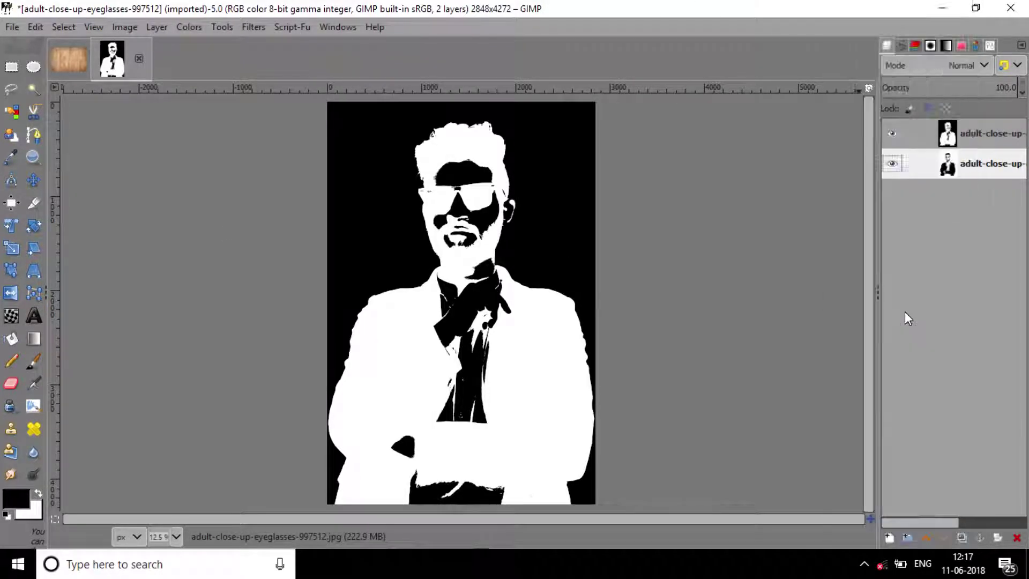
left_click(927, 433)
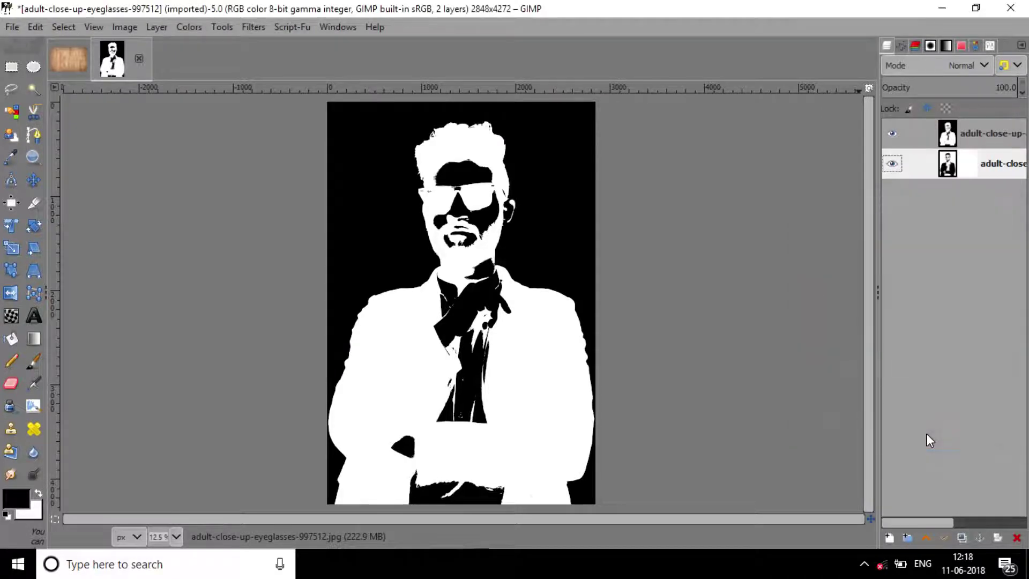
Step: Copy the inverted layer, hide it, and paste it into the bottom layer's mask, anchored
left_click(944, 140)
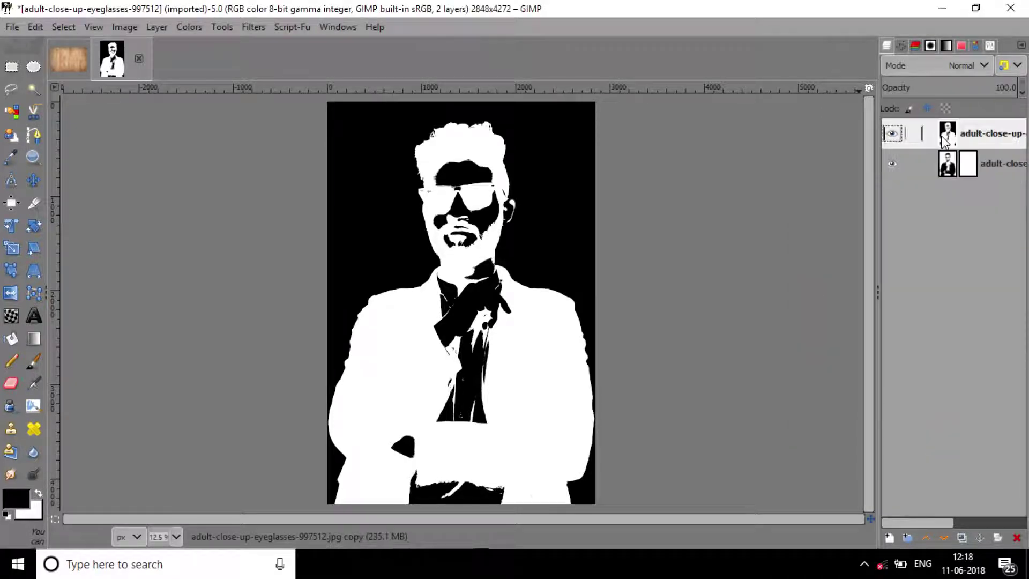
key("ctrl+c")
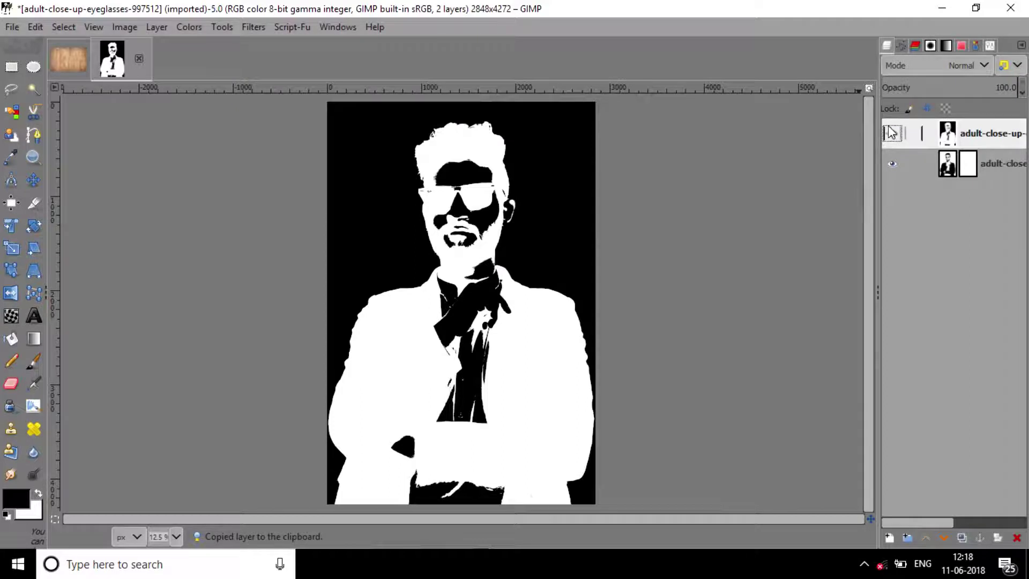
left_click(891, 132)
left_click(972, 166)
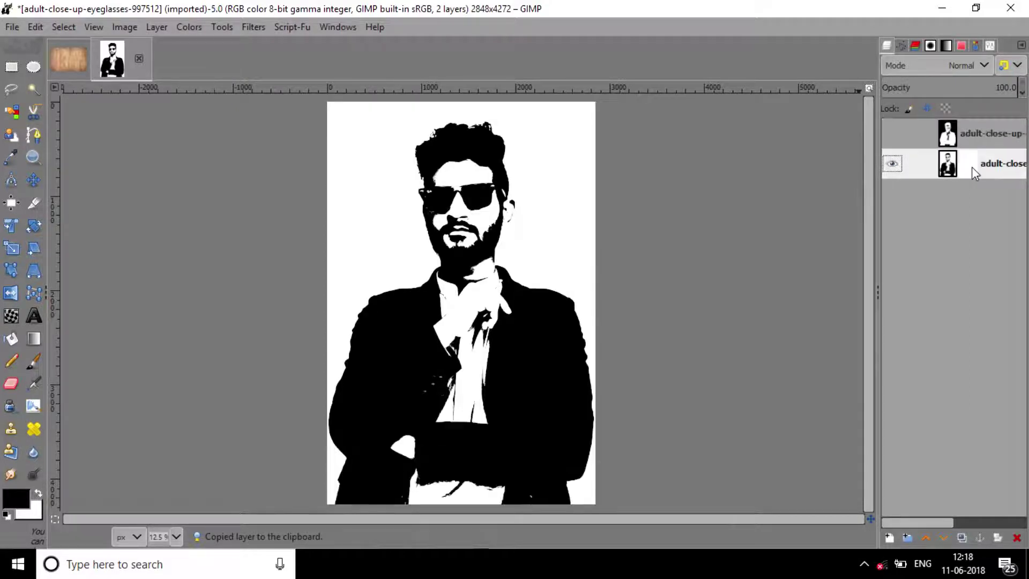
key("ctrl+v")
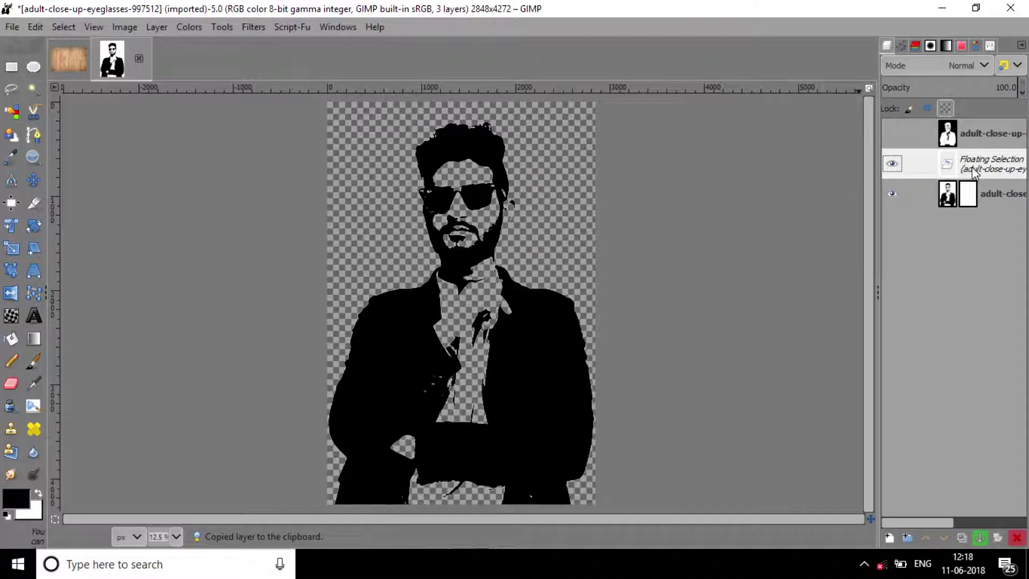
left_click(976, 538)
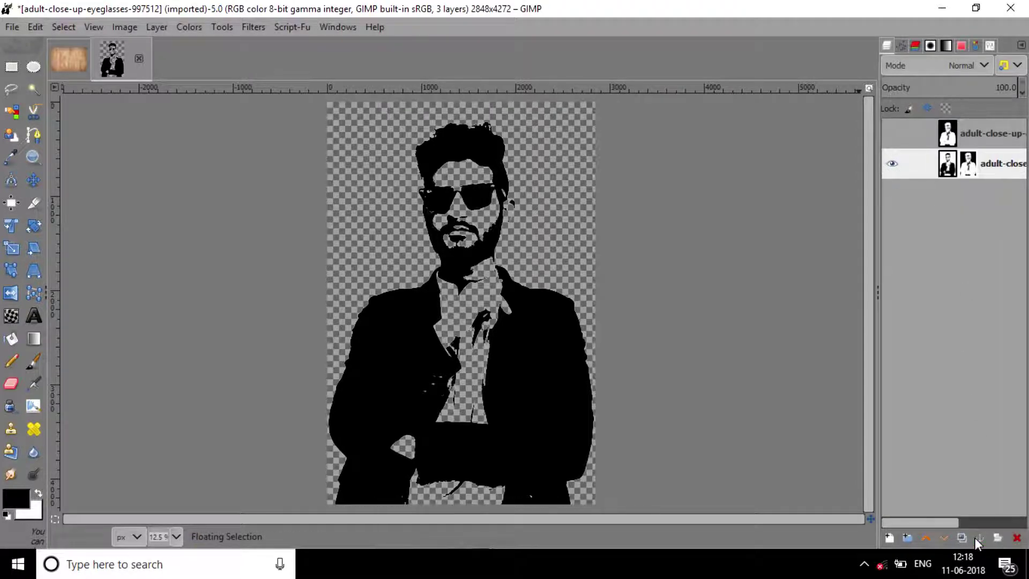
Step: Apply the layer mask, copy the transparent silhouette, and return to the wood image
right_click(967, 164)
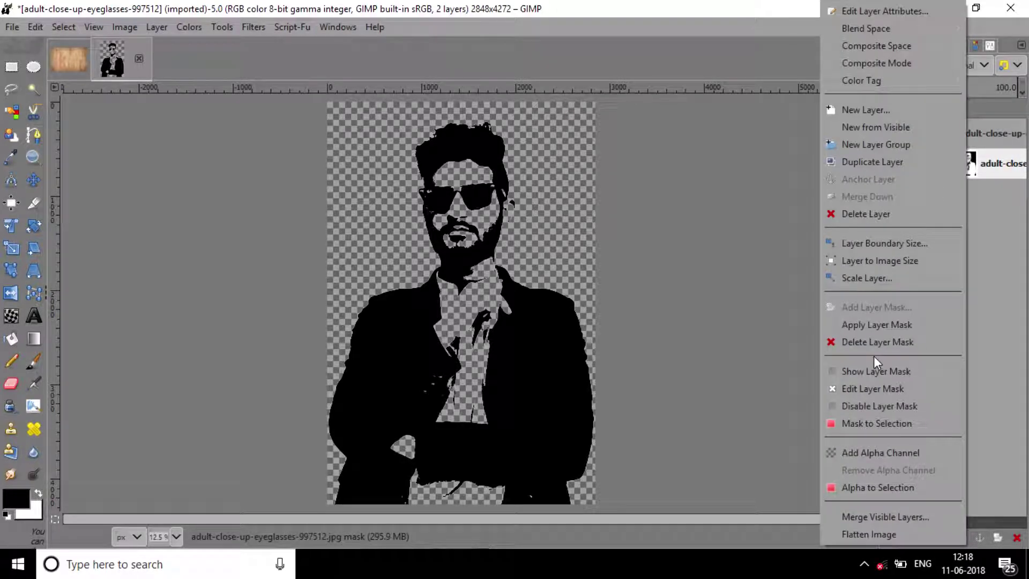
left_click(890, 328)
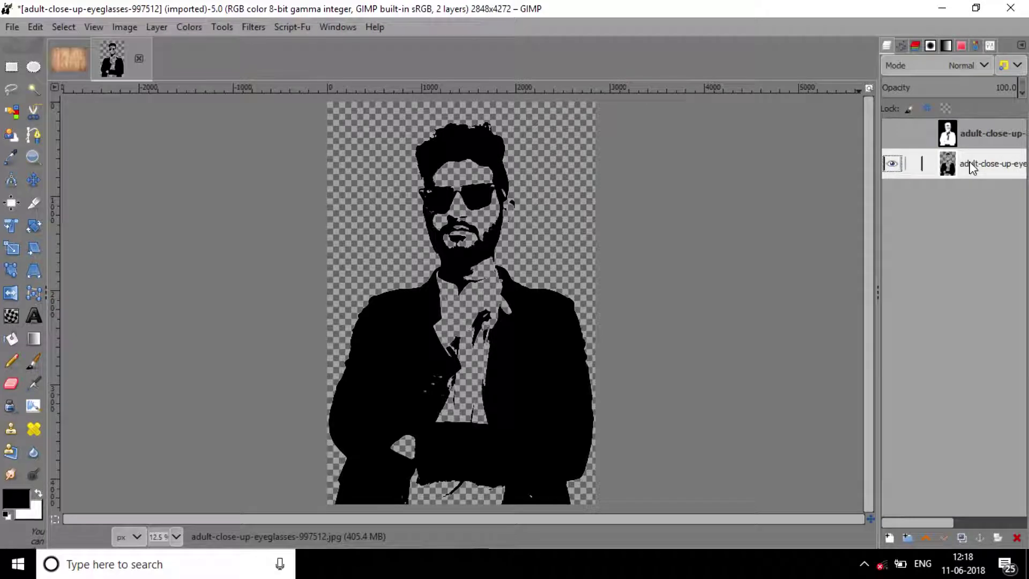
key("ctrl+c")
key("shift+ctrl+d")
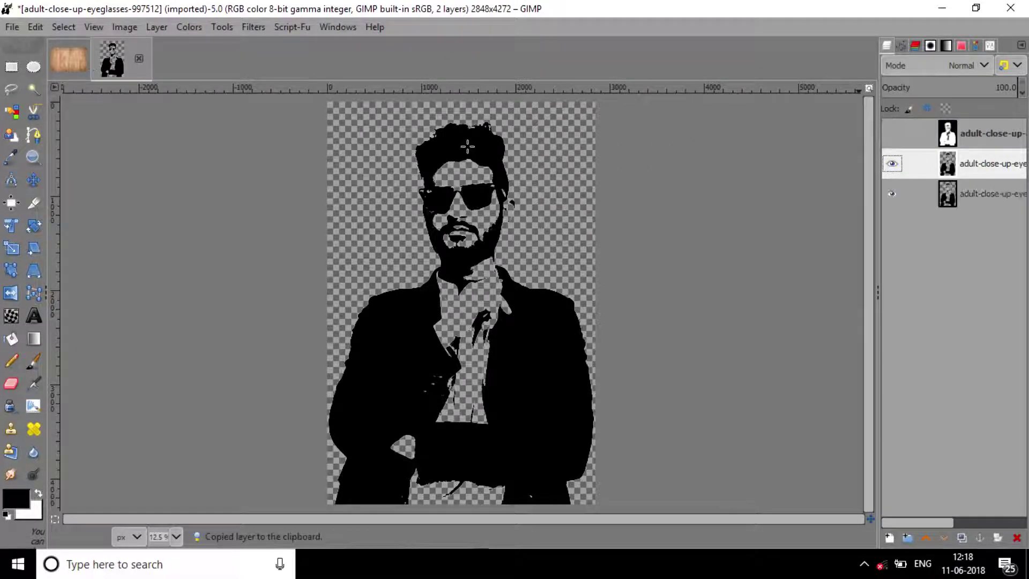
left_click(65, 56)
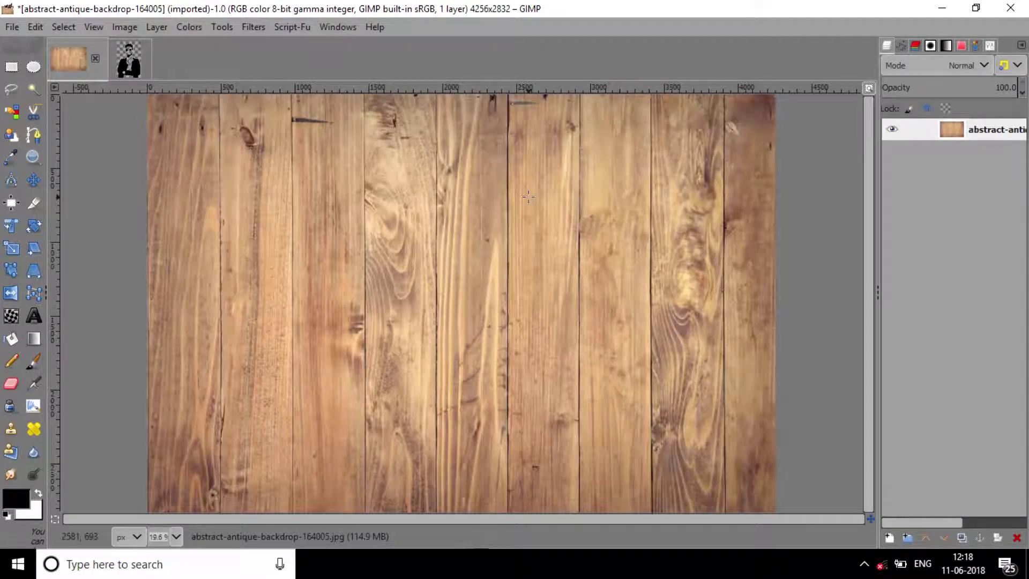
Step: Paste the silhouette onto the wood as a new layer, dismissing the Threshold dialog unchanged
key("ctrl+v")
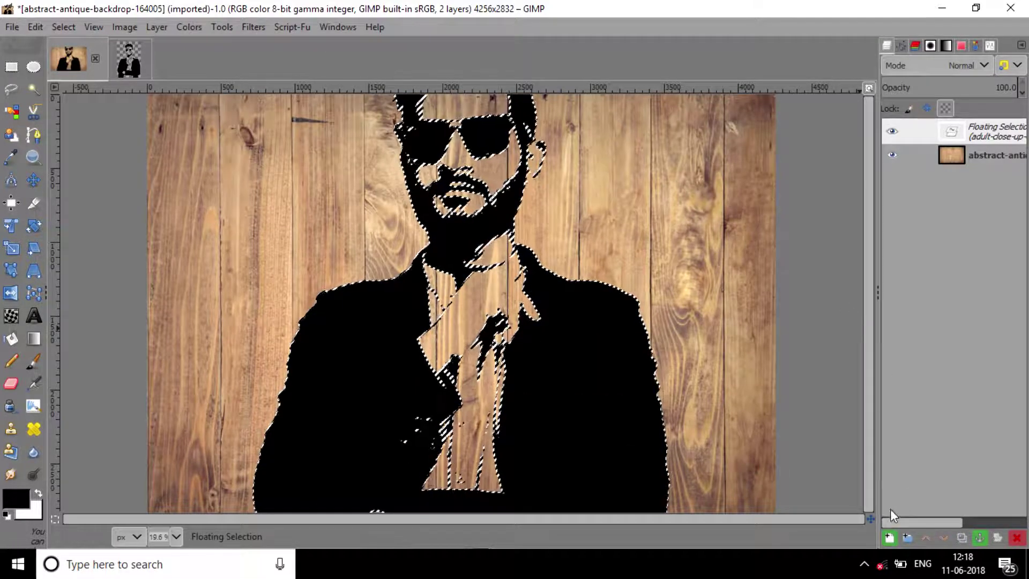
left_click(889, 537)
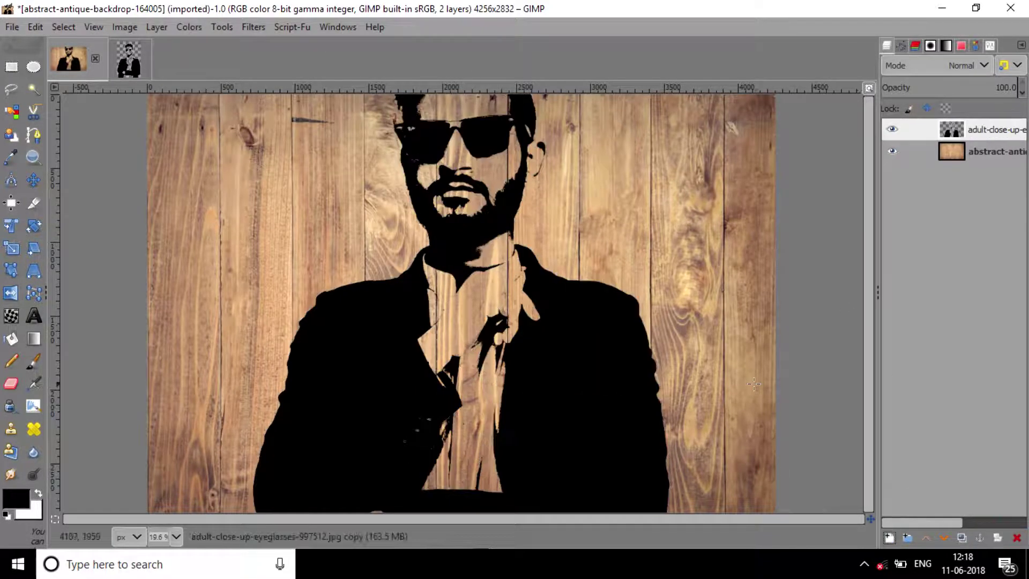
key("ctrl+shift+f")
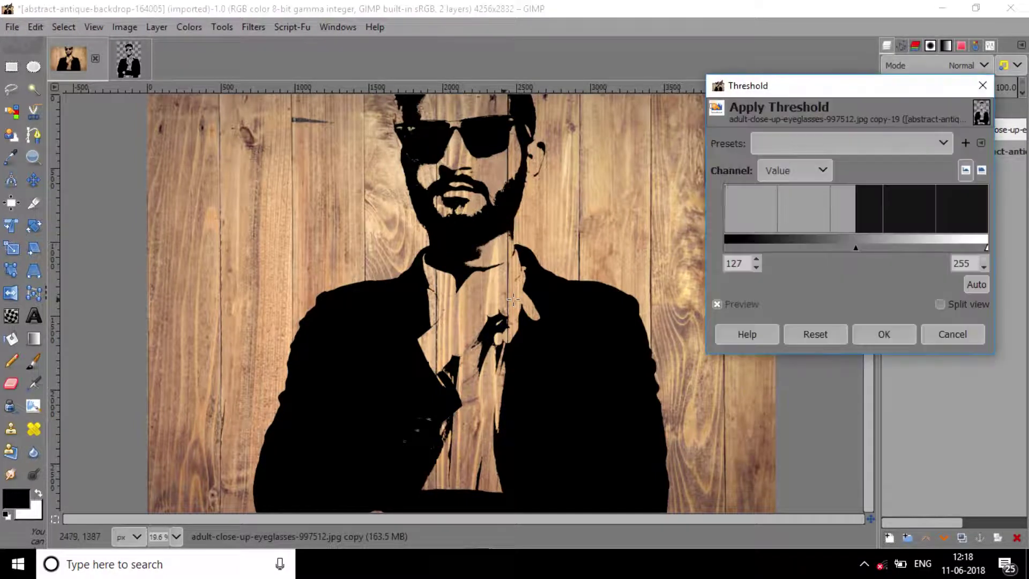
left_click(957, 342)
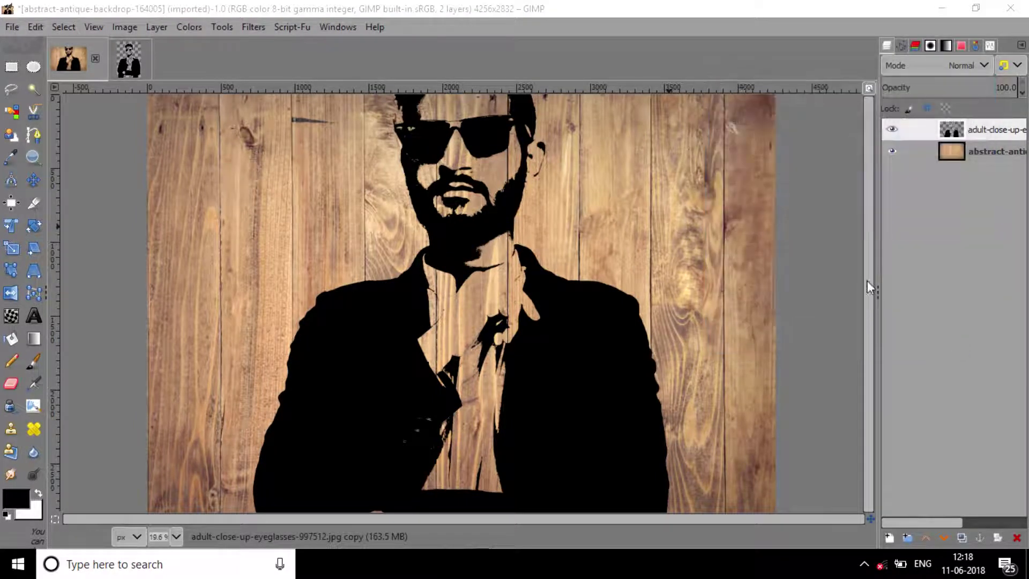
left_click(36, 185)
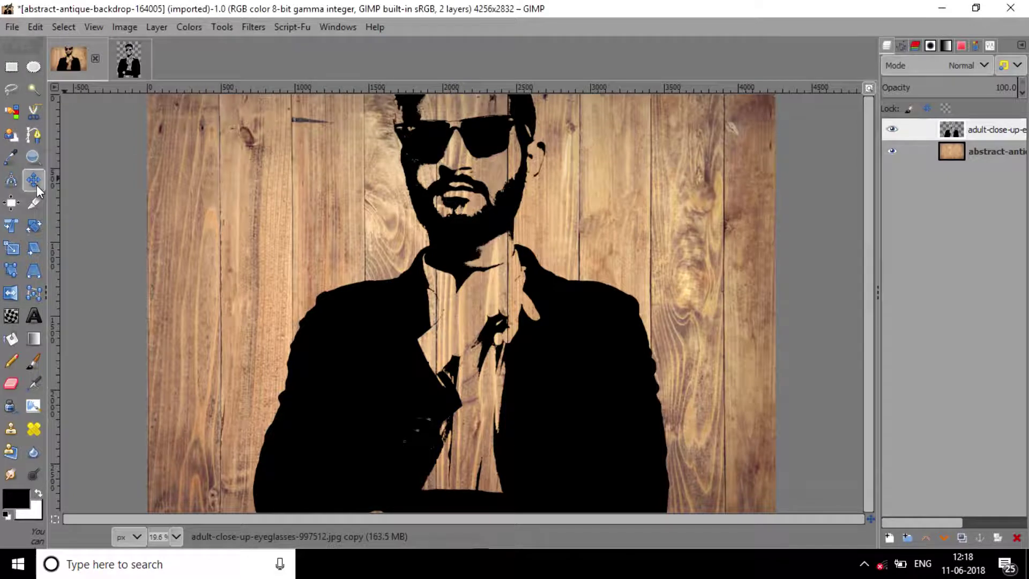
Step: Move the silhouette down over the planks and scale it up to cover the backdrop
left_click_drag(480, 222, 467, 308)
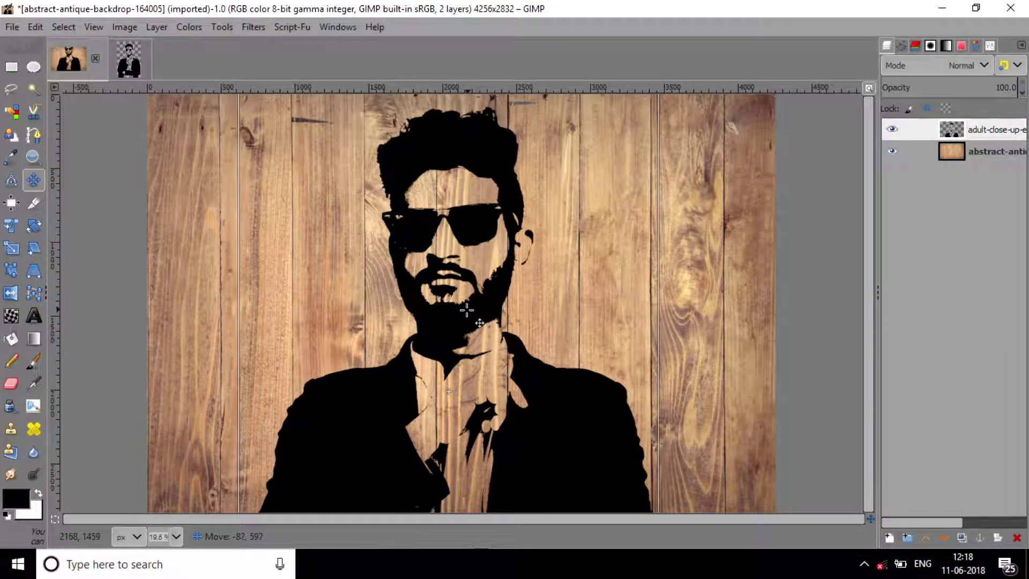
left_click_drag(467, 308, 466, 310)
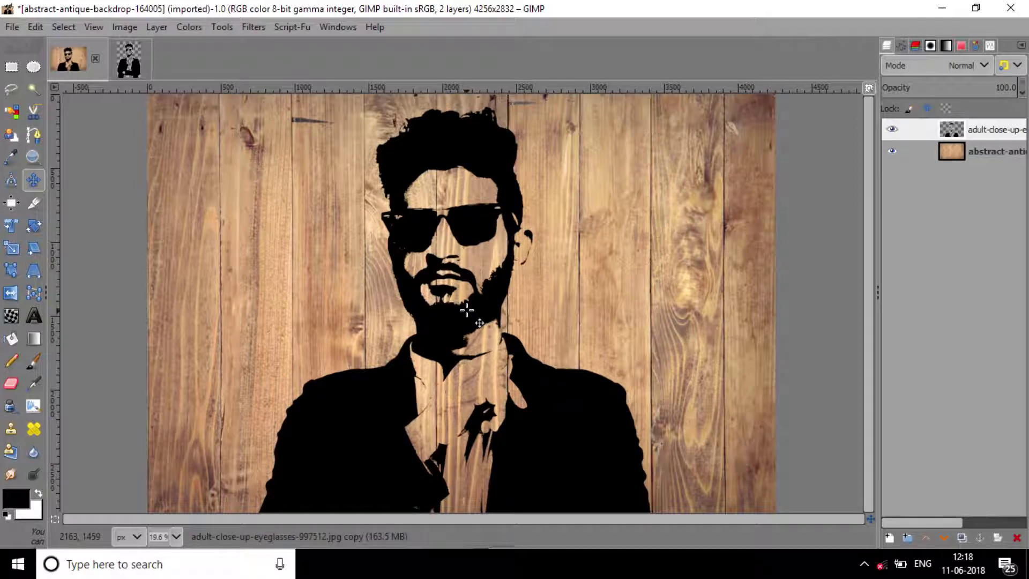
left_click(11, 248)
left_click(455, 246)
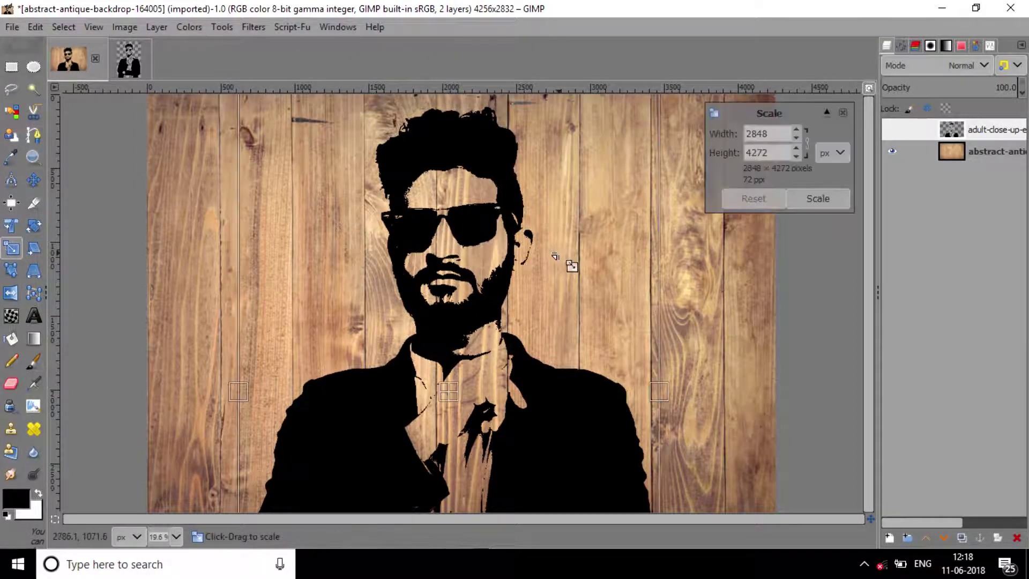
scroll(569, 264, "down", 5)
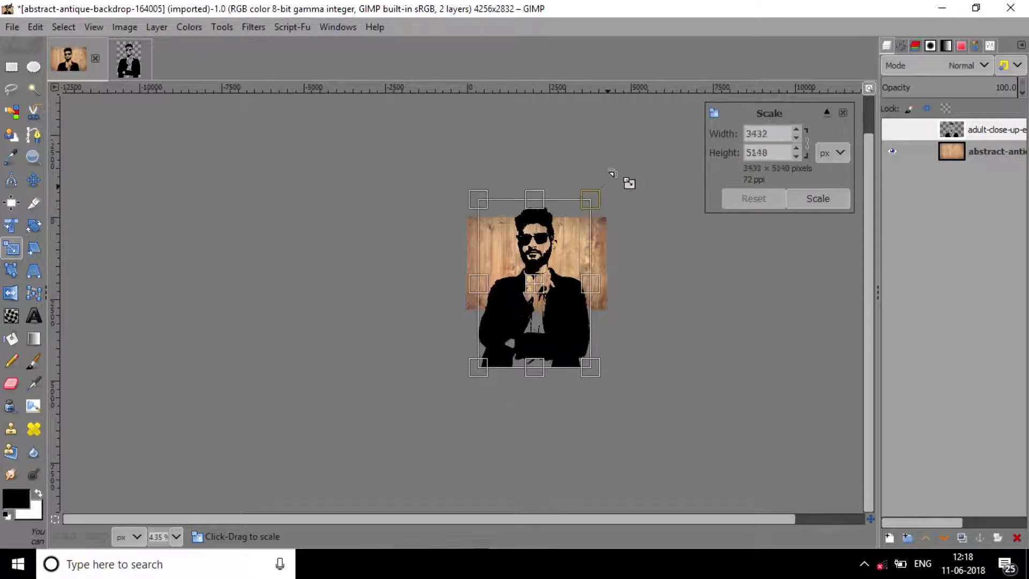
left_click_drag(586, 206, 632, 174)
left_click_drag(550, 297, 553, 317)
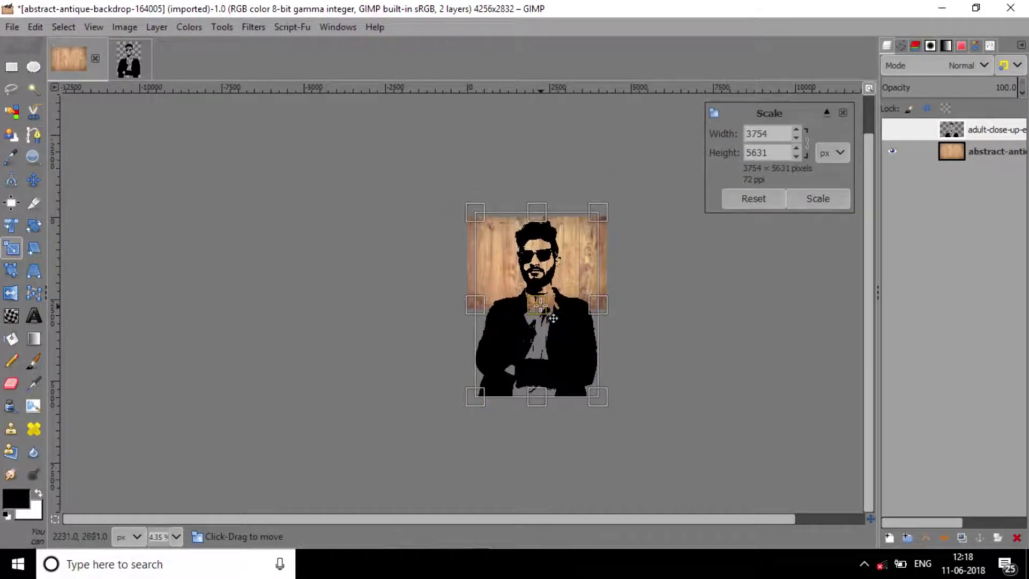
left_click_drag(597, 215, 590, 222)
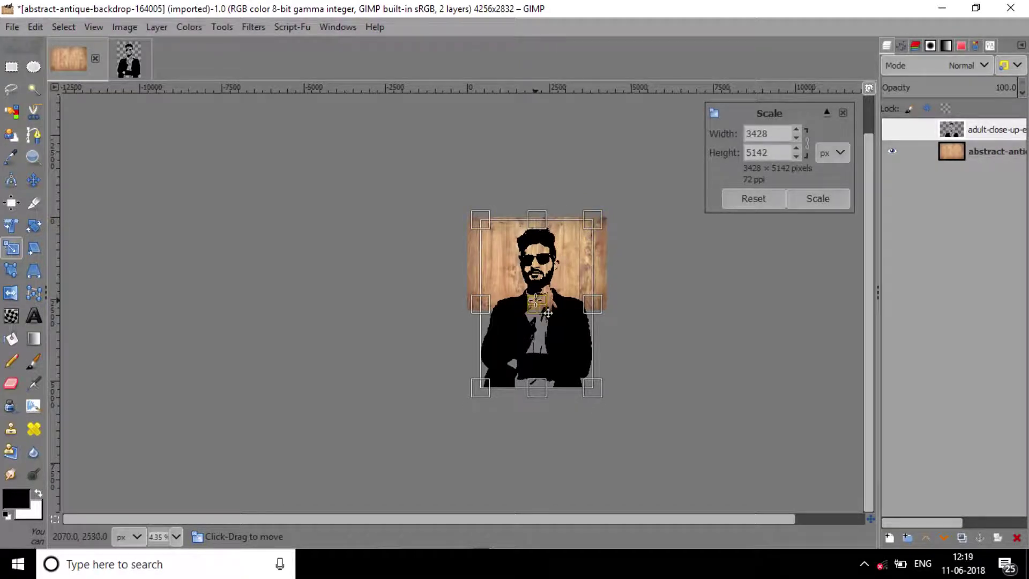
left_click_drag(547, 311, 549, 304)
key("Return")
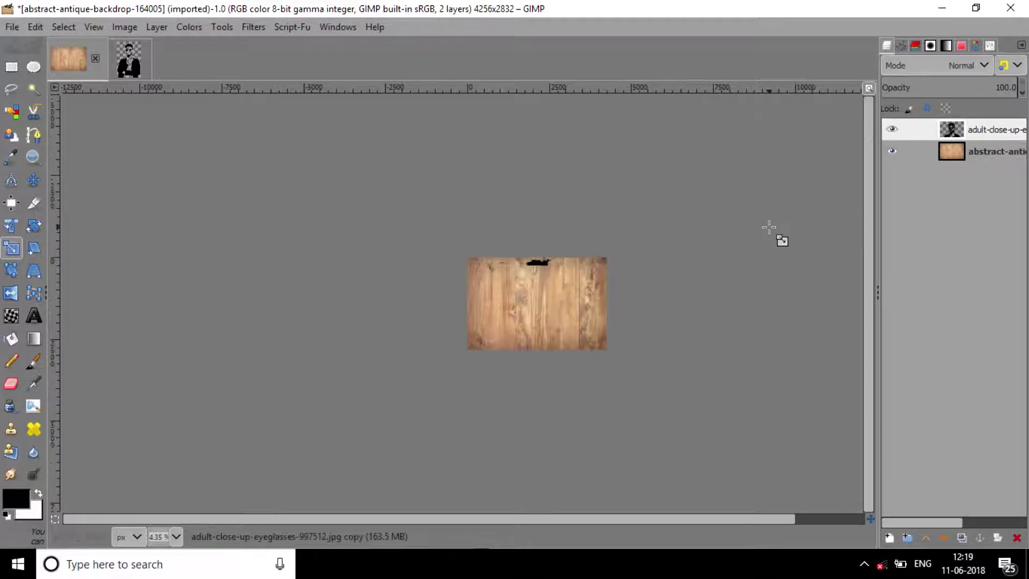
Step: Fit the view, fine-tune the silhouette's position, and duplicate its layer
left_click(868, 87)
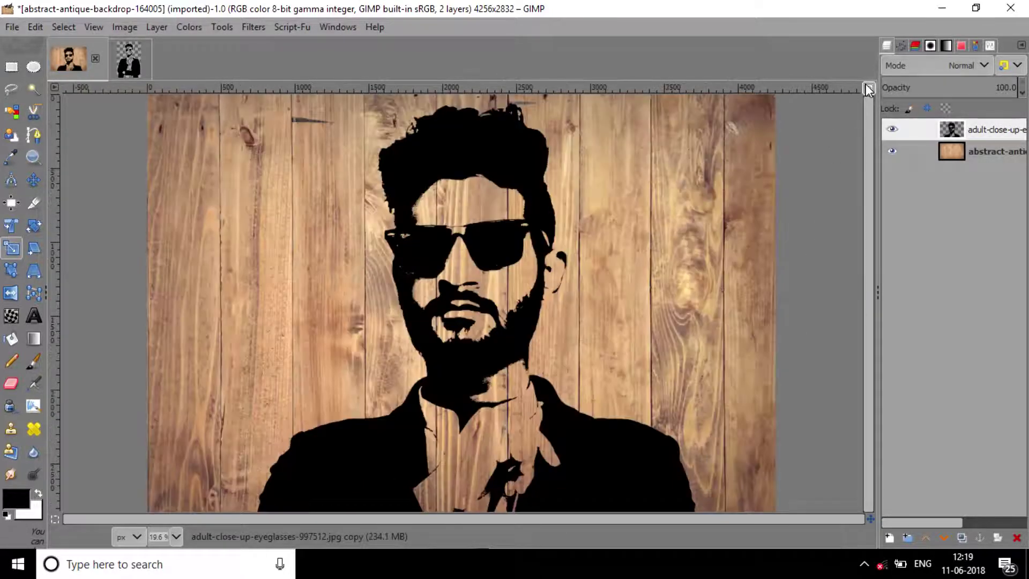
key("m")
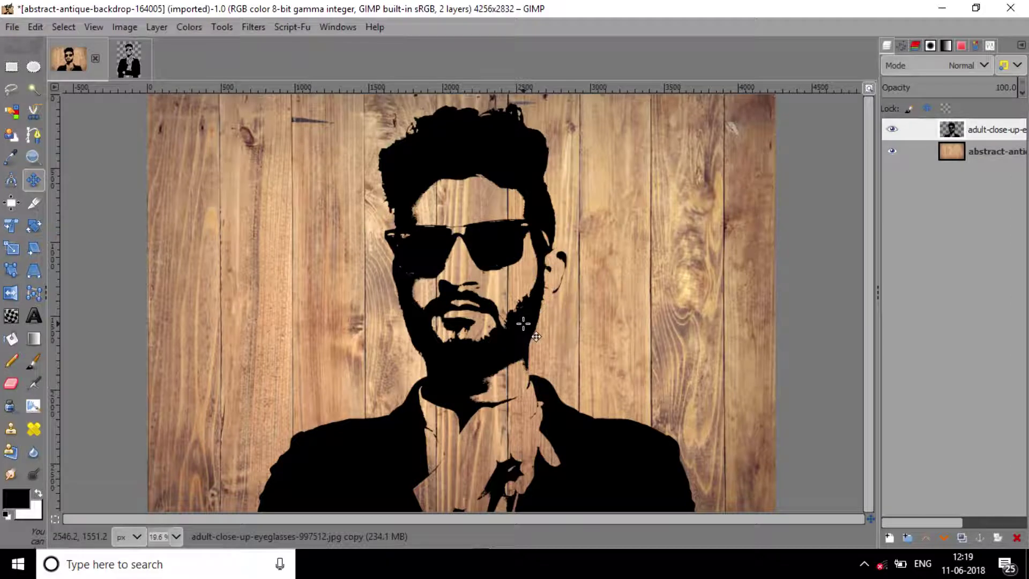
left_click_drag(523, 323, 523, 322)
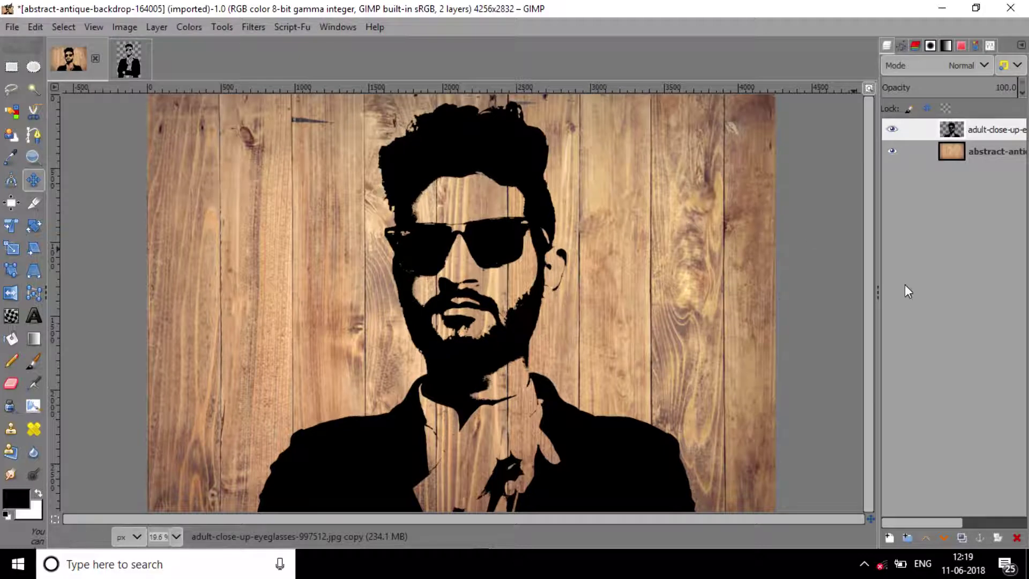
left_click(962, 537)
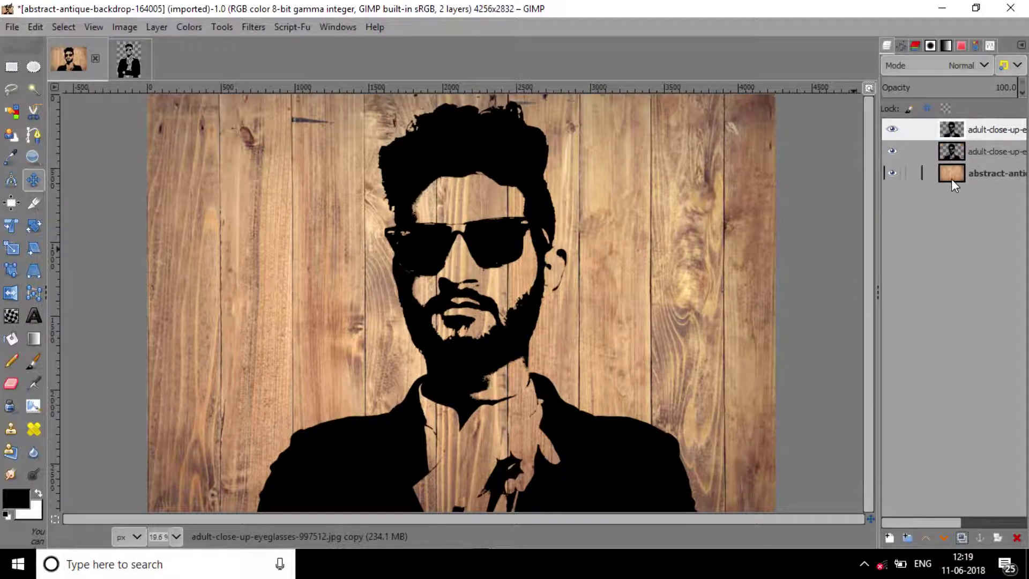
Step: Hide the top silhouette copy and set the second copy's blend mode to Overlay
left_click(892, 129)
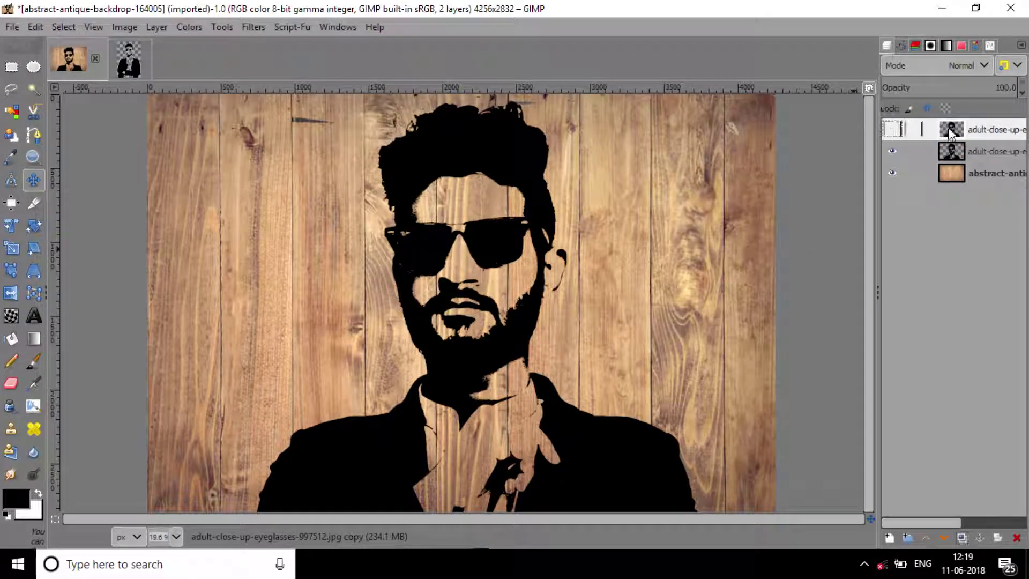
left_click(966, 149)
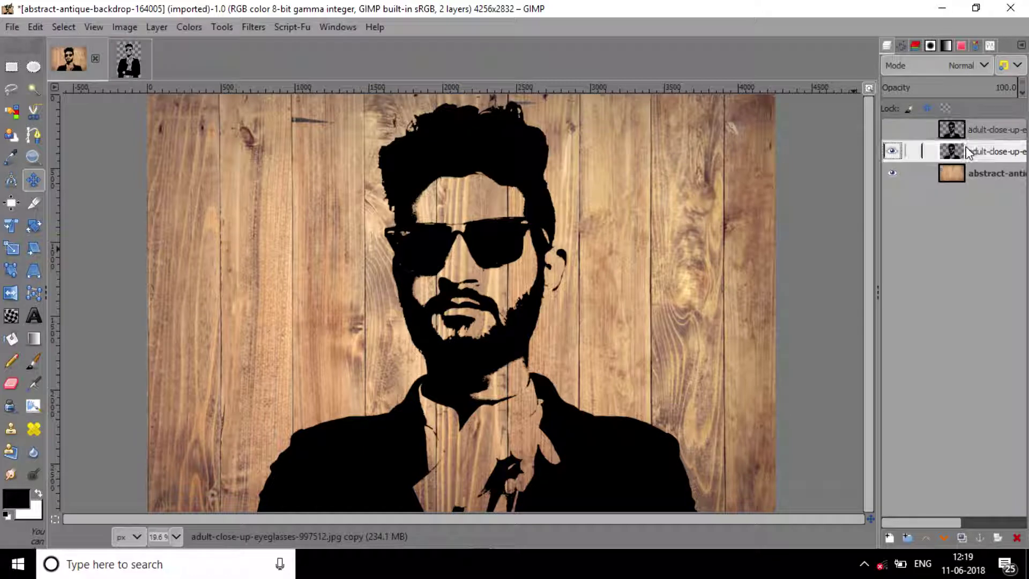
left_click(921, 64)
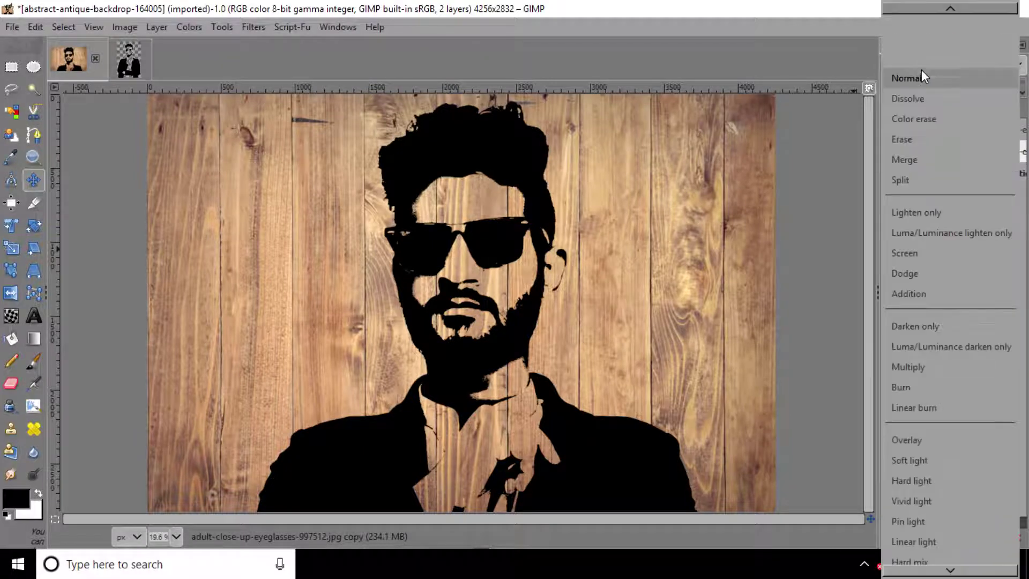
left_click(924, 440)
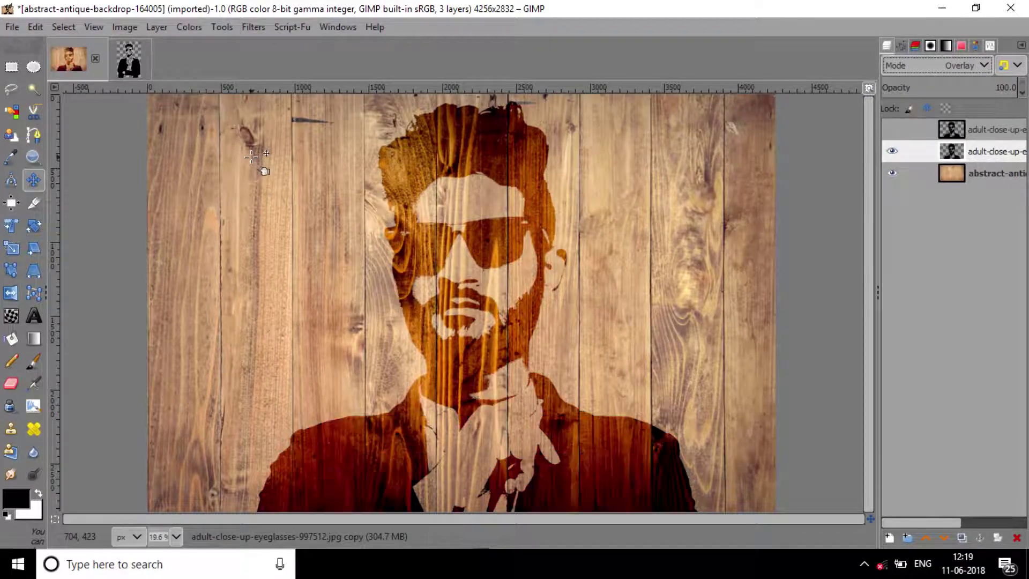
left_click(248, 32)
mouse_move(267, 129)
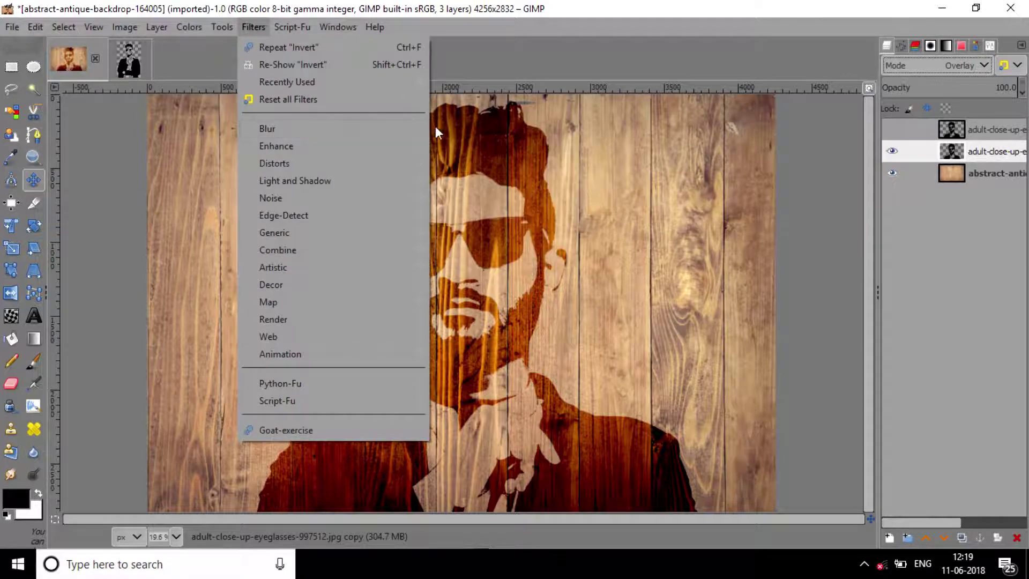
Step: Gaussian-blur the Overlay portrait copy at size about 28.74, then unhide the top silhouette copy
left_click(485, 129)
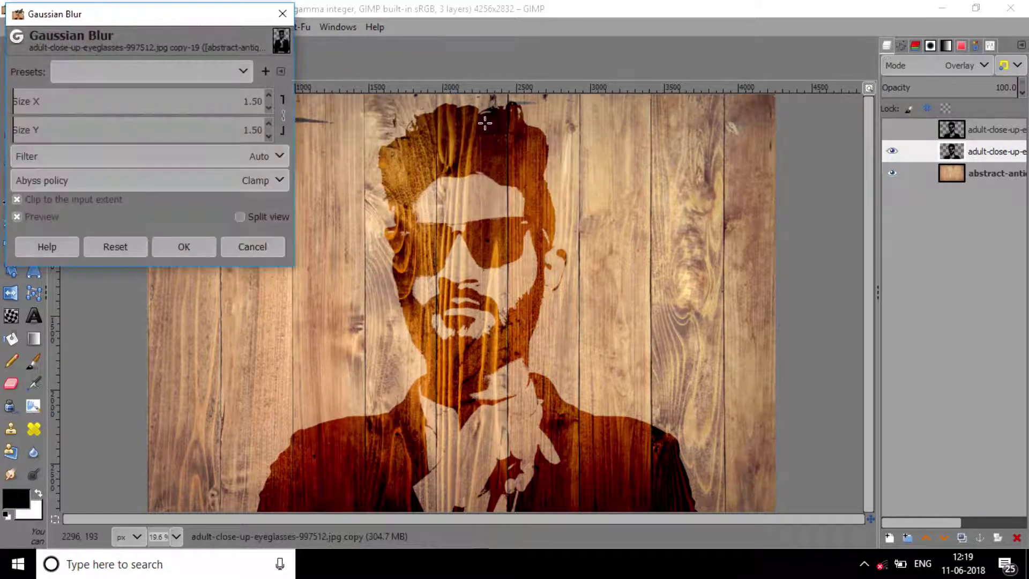
left_click(61, 102)
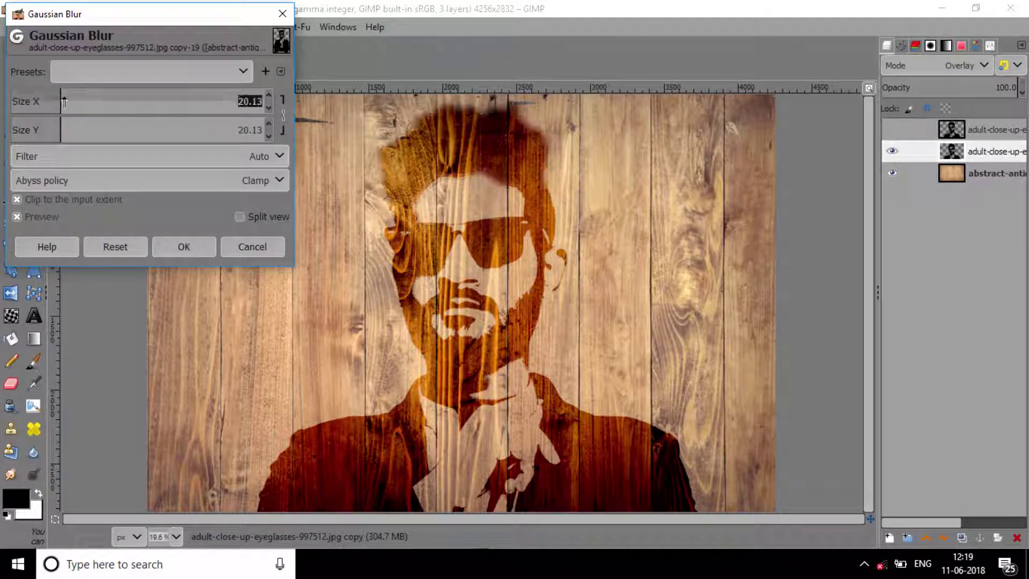
left_click_drag(61, 102, 83, 102)
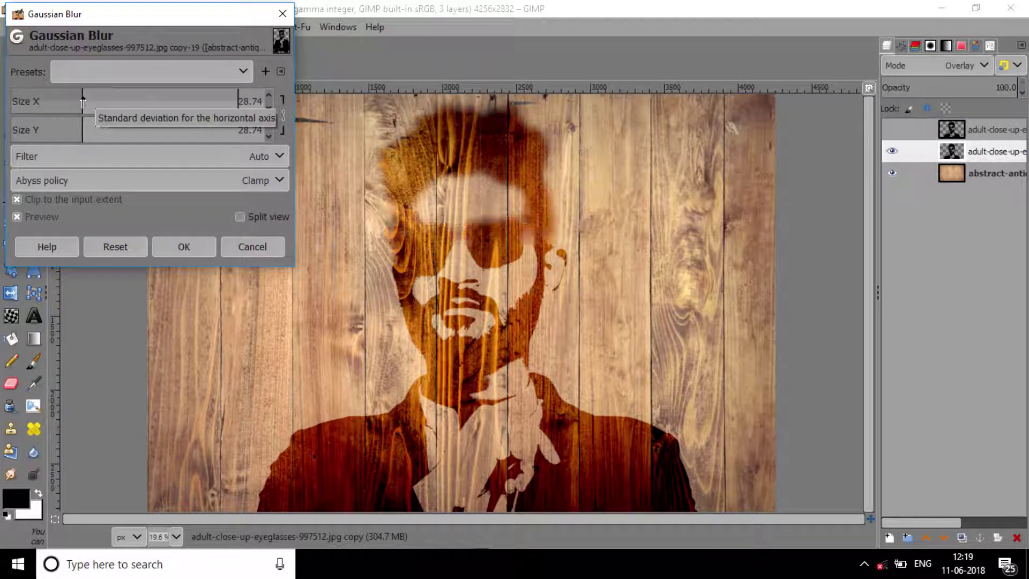
left_click(189, 249)
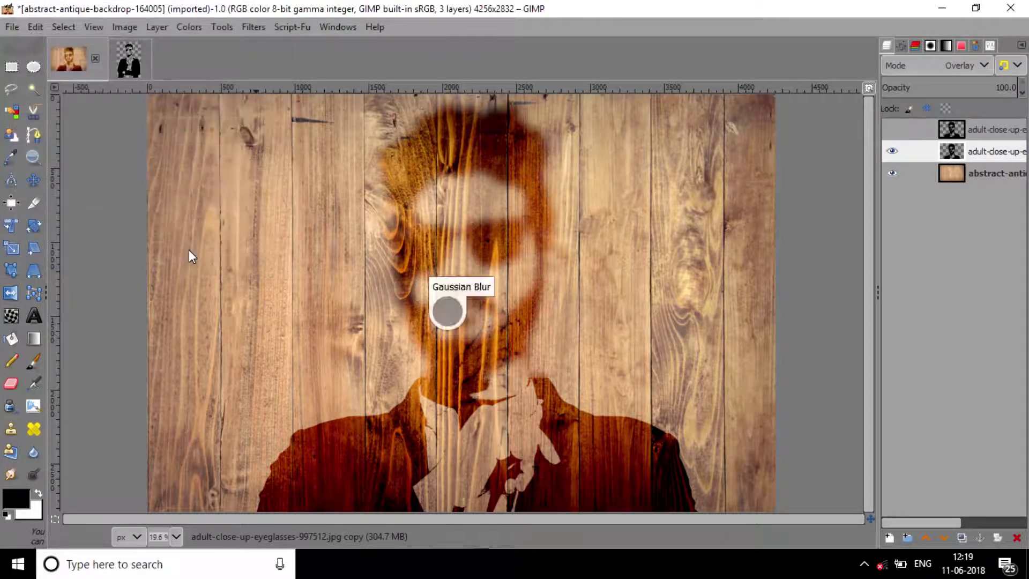
left_click(896, 128)
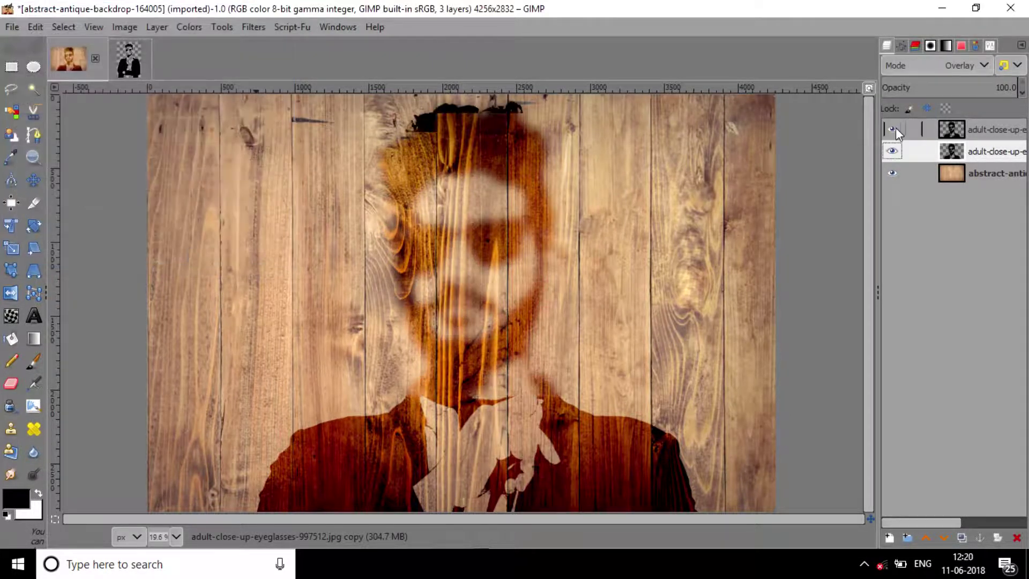
Step: Switch the top silhouette copy to Overlay mode and duplicate it, making four layers
left_click(949, 129)
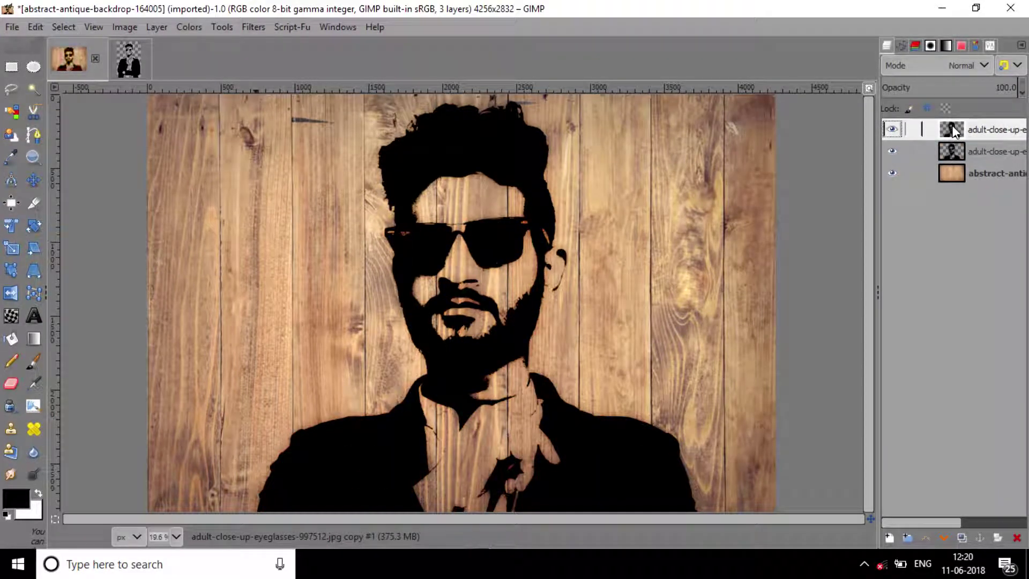
left_click(953, 69)
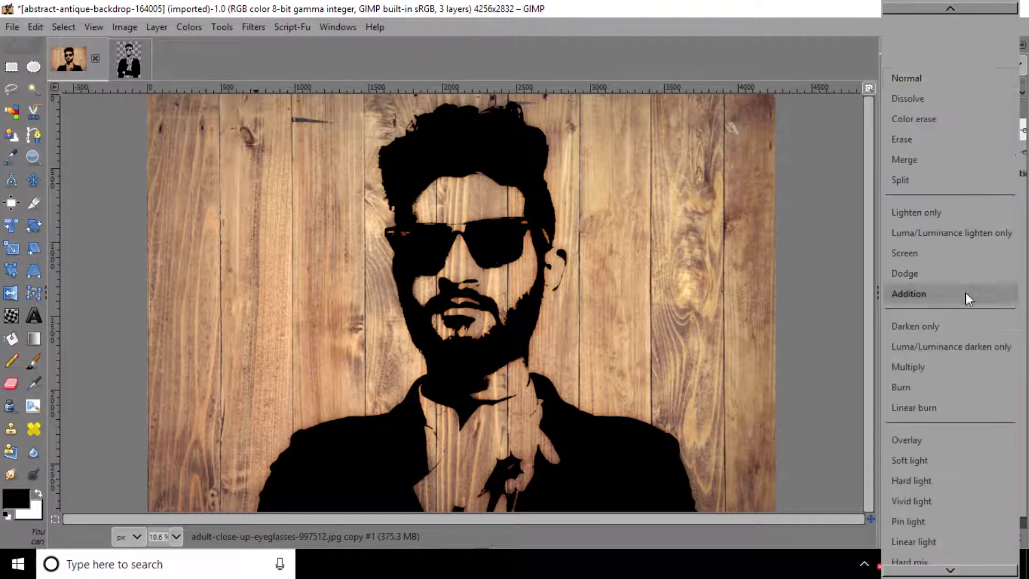
left_click(969, 443)
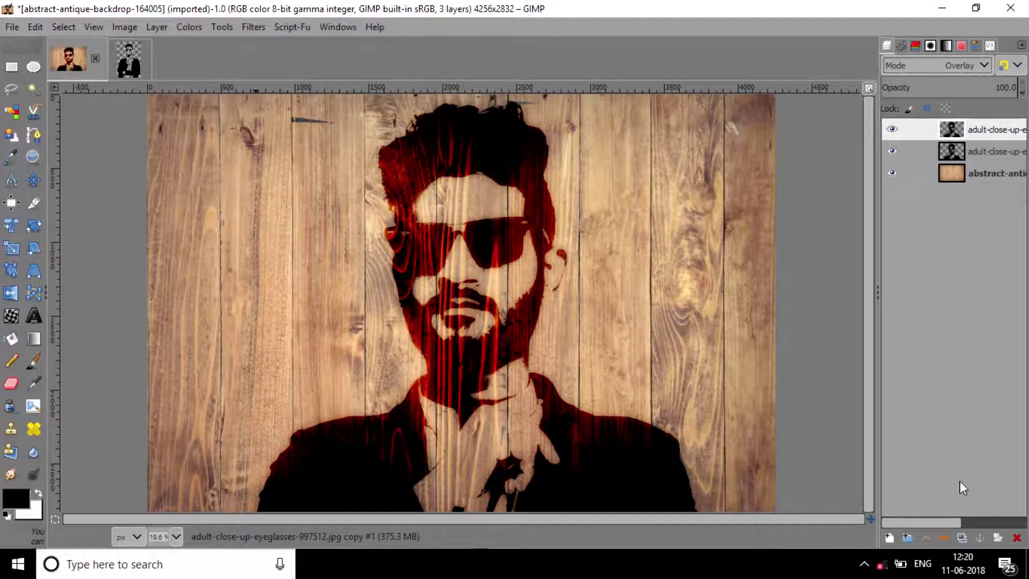
left_click(962, 539)
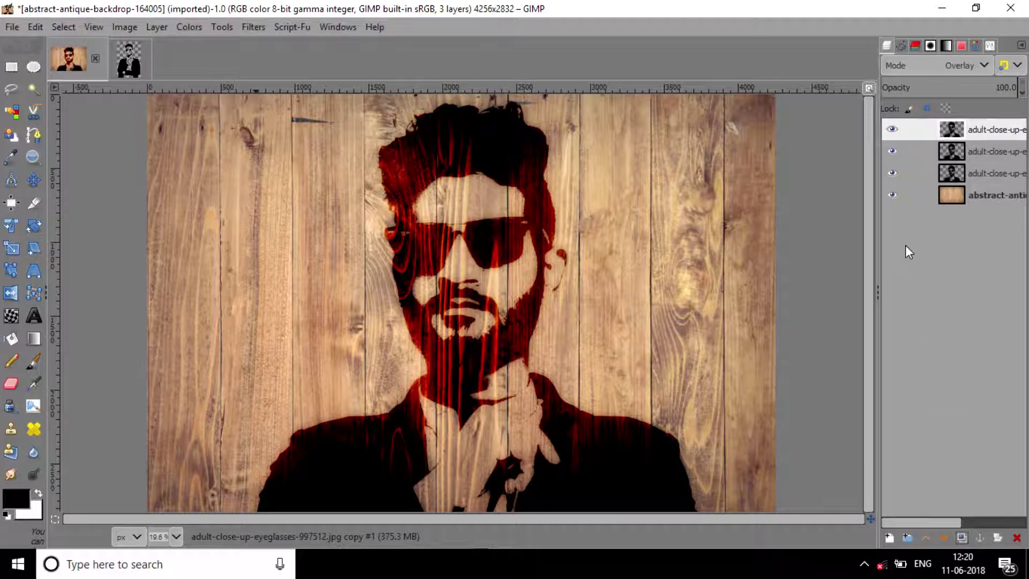
Step: With the newest copy hidden, set the second silhouette copy to 50% opacity, then reshow the top copy
left_click(890, 134)
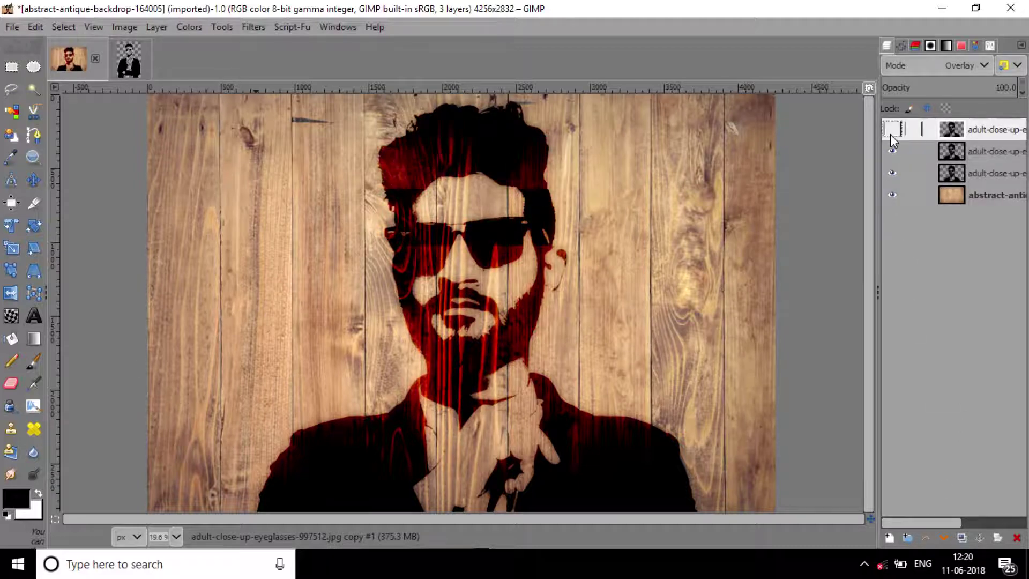
left_click(966, 152)
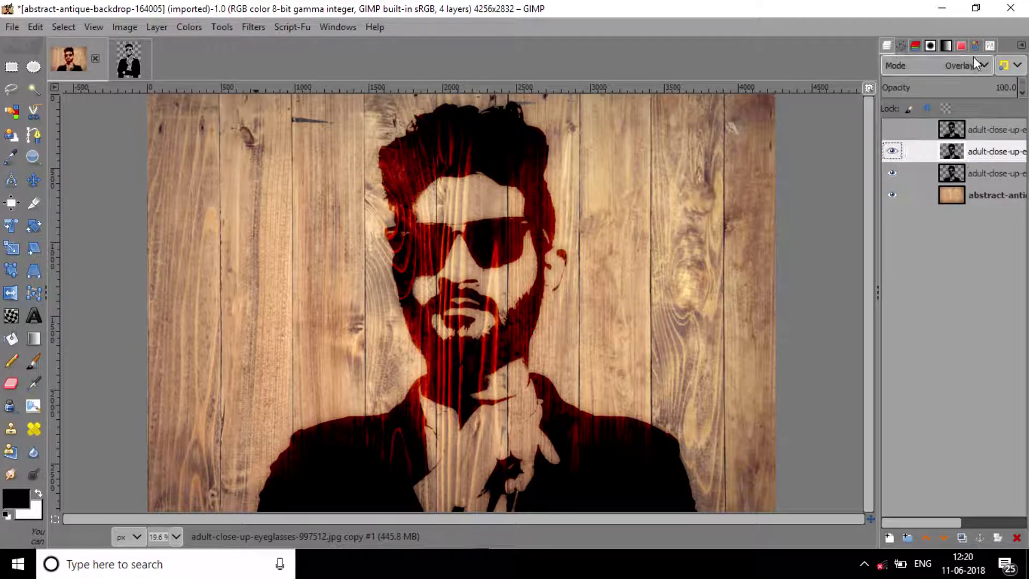
left_click(953, 87)
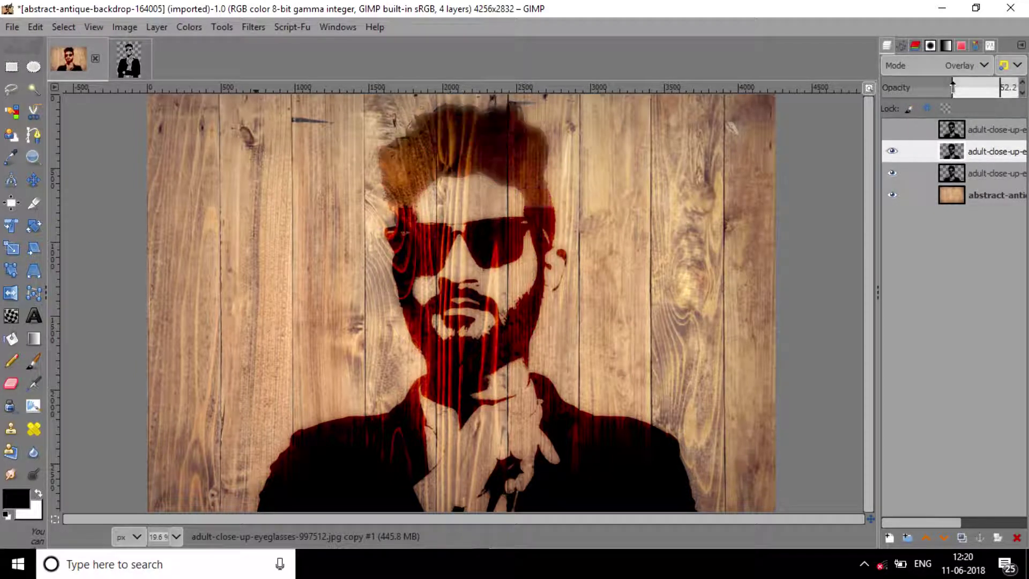
left_click_drag(953, 87, 950, 87)
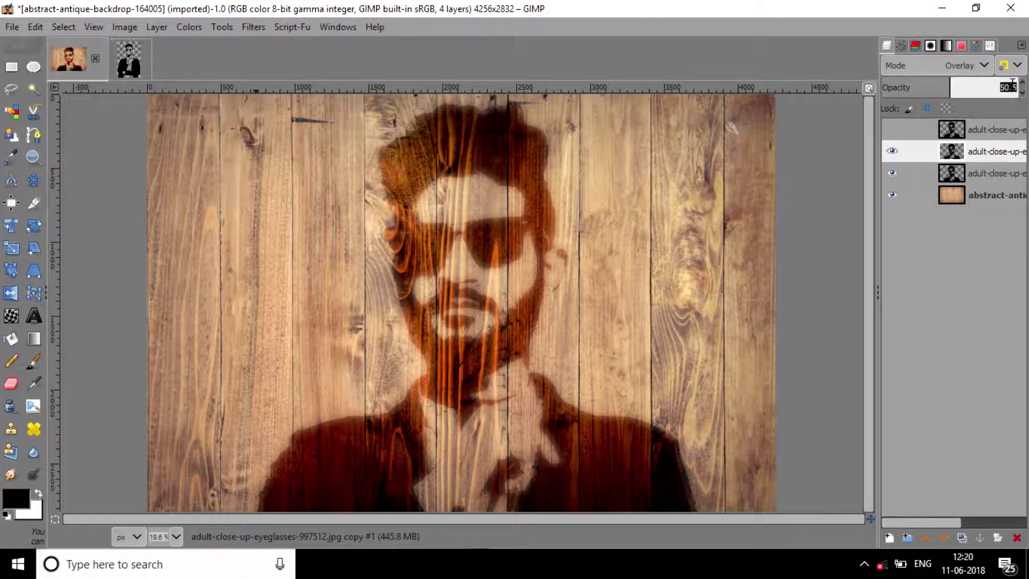
left_click(1012, 86)
type("5")
key("Return")
left_click(976, 134)
left_click(892, 129)
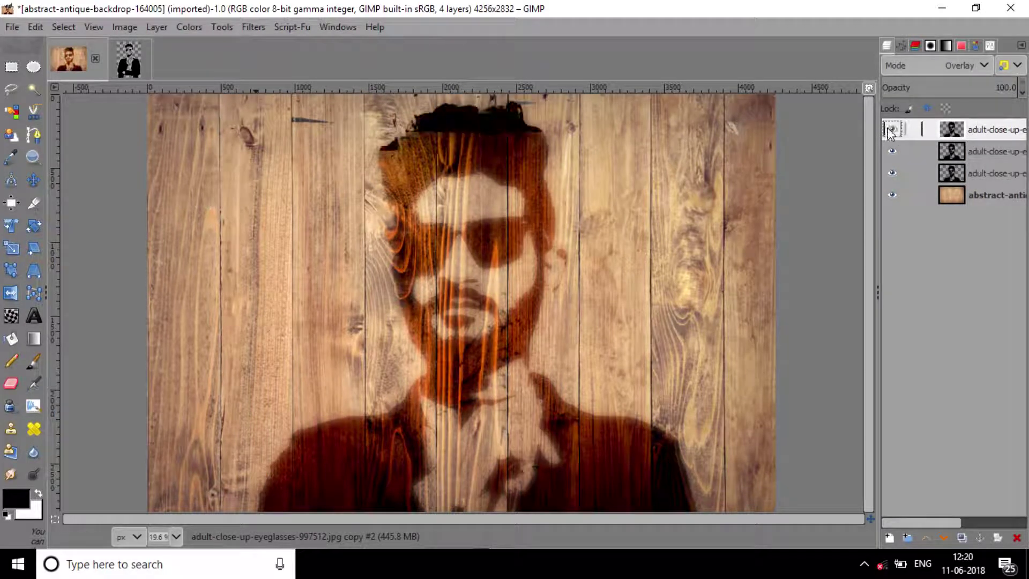
Step: Set the top portrait copy to Soft light blending at 50% opacity
left_click(951, 63)
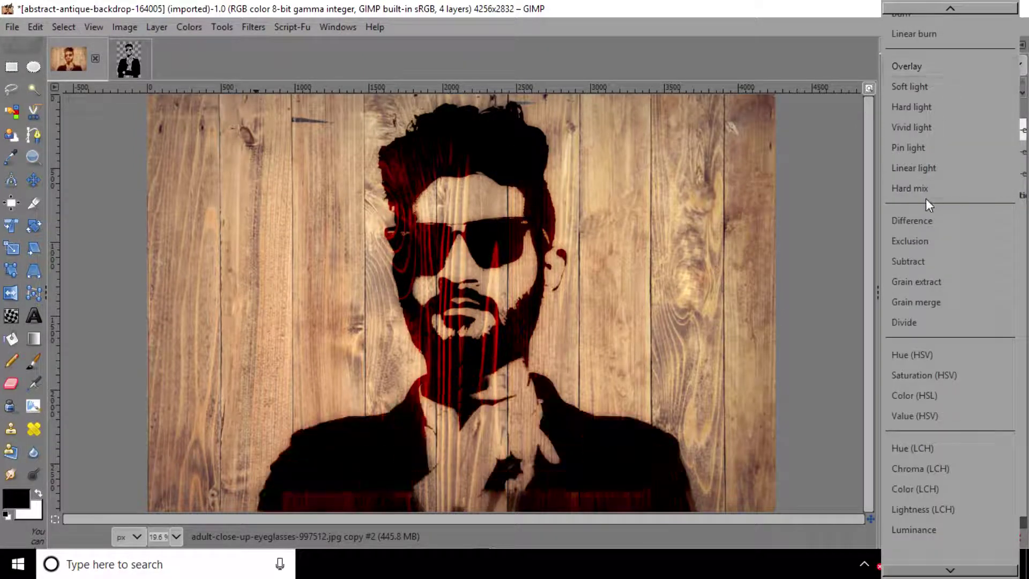
scroll(925, 198, "up", 1)
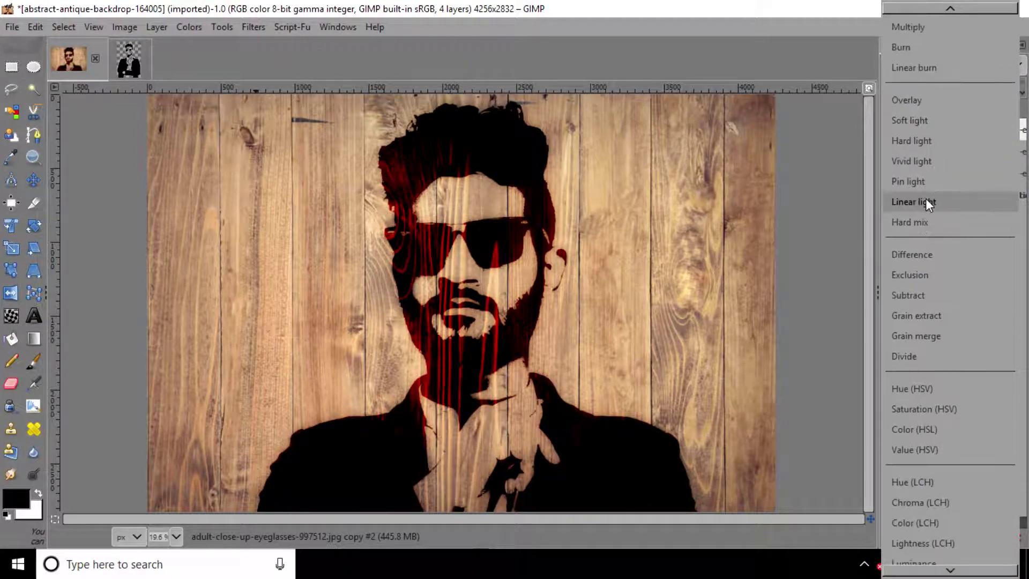
left_click(921, 124)
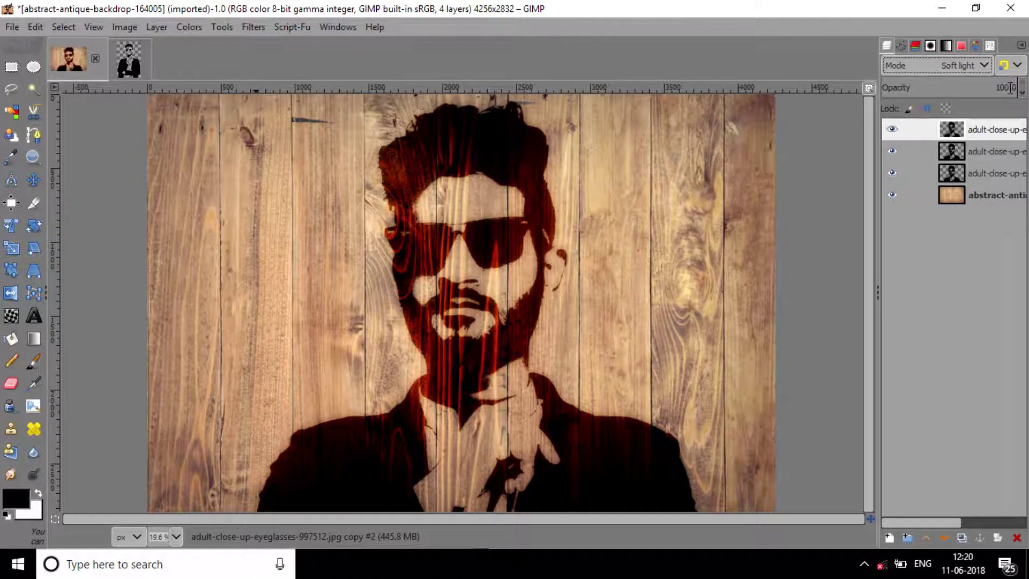
left_click_drag(1015, 88, 990, 90)
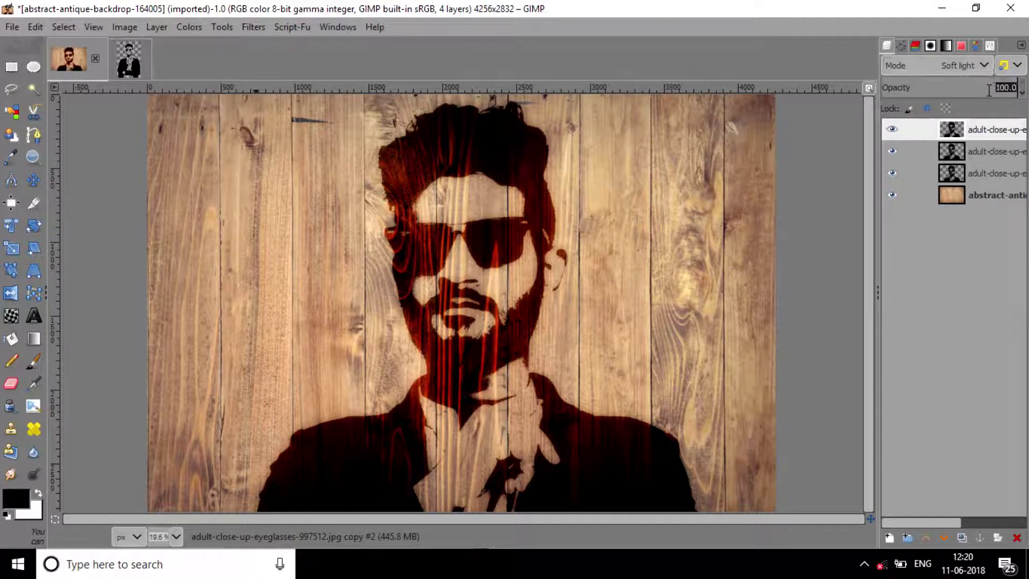
type("50")
key("Return")
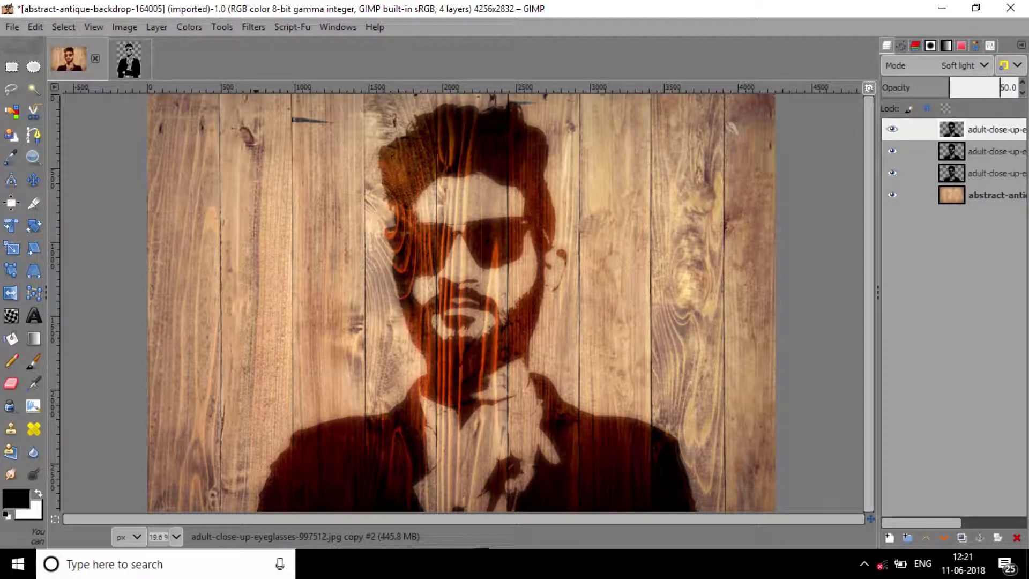
Step: Set the third portrait layer's opacity to 80%
left_click(973, 180)
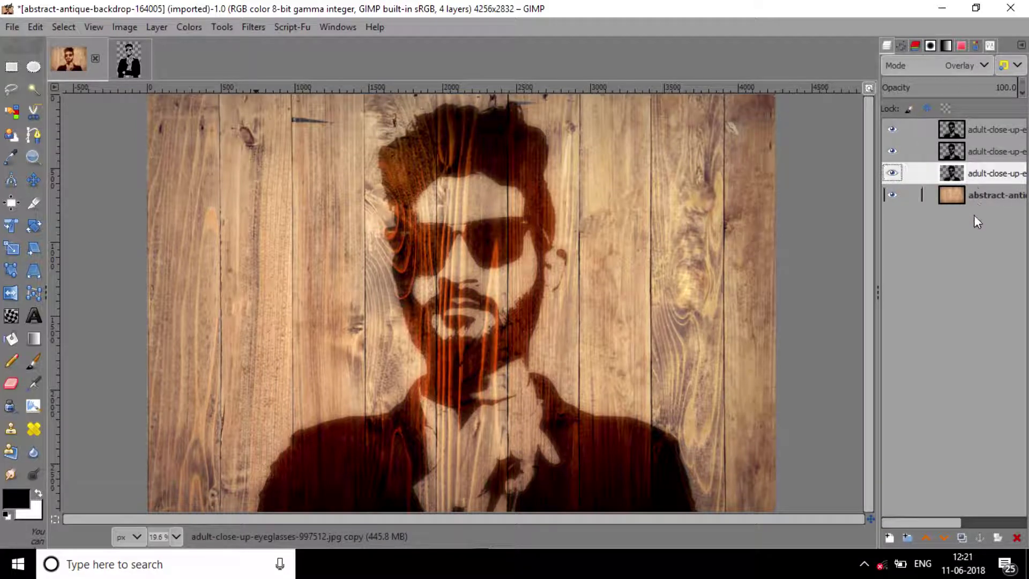
double_click(997, 87)
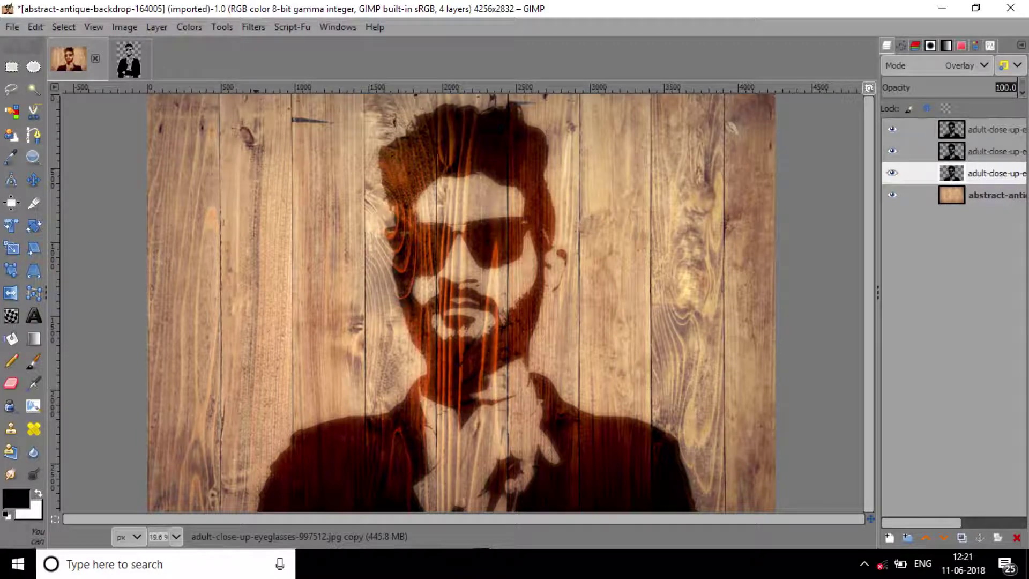
type("80")
key("Return")
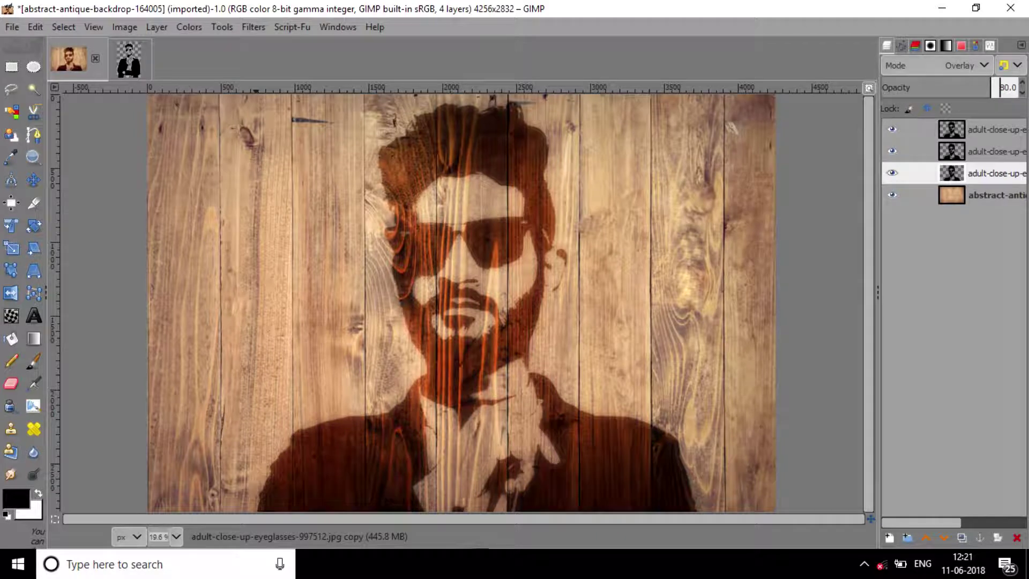
Step: Apply Levels to the wood plank backdrop layer with the midtone input at about 0.65
left_click(991, 194)
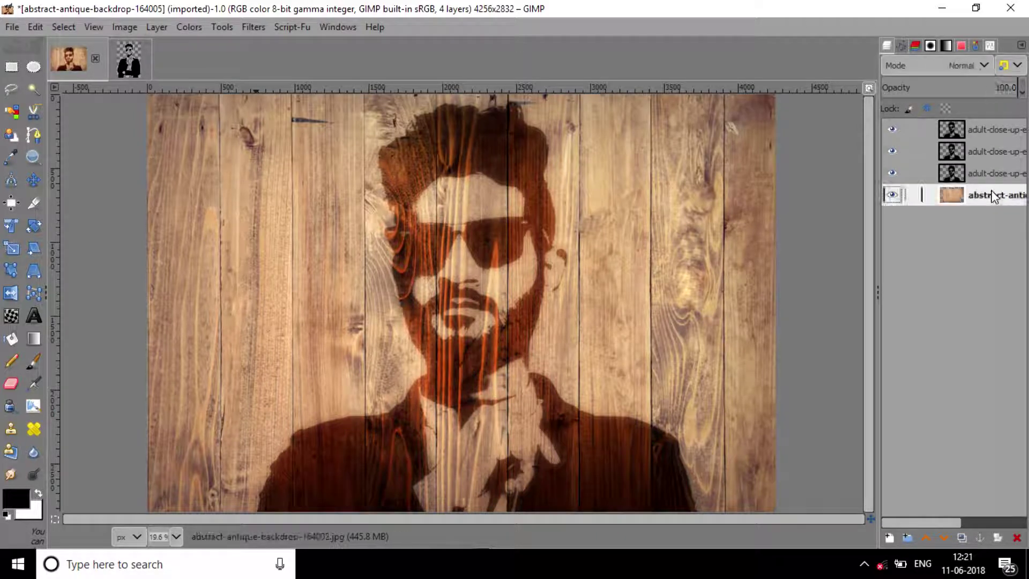
left_click(188, 27)
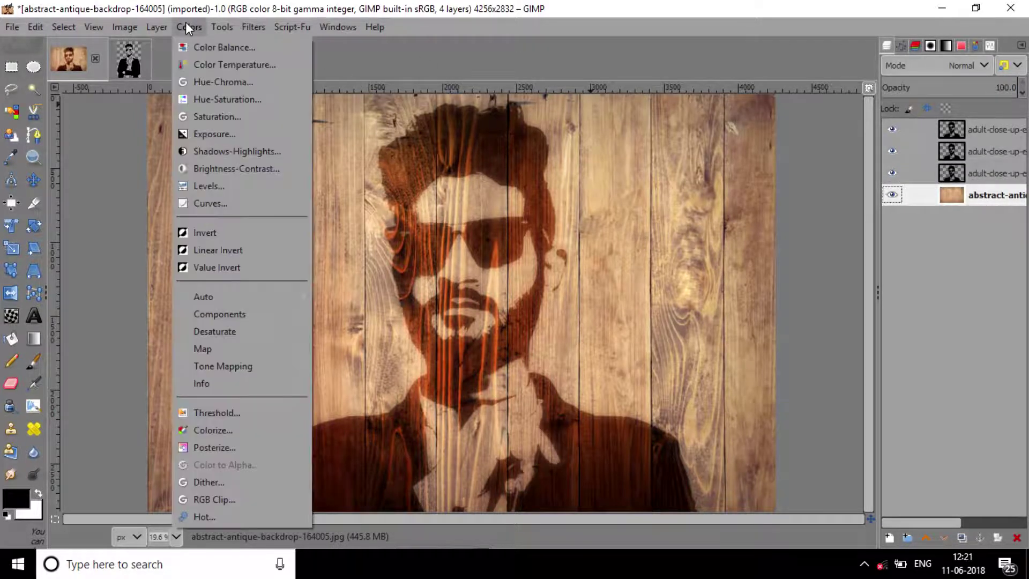
left_click(231, 188)
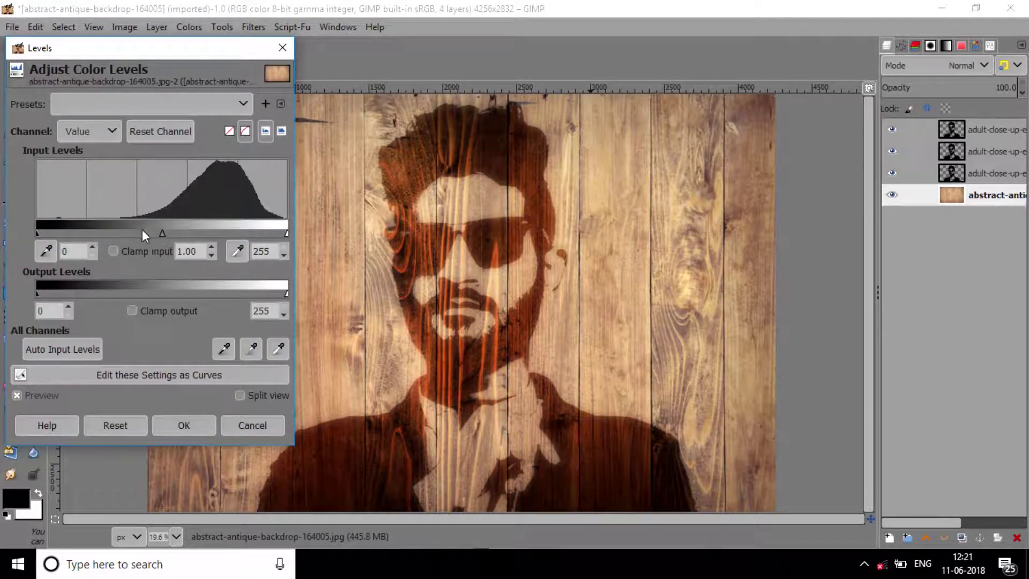
left_click_drag(162, 234, 195, 232)
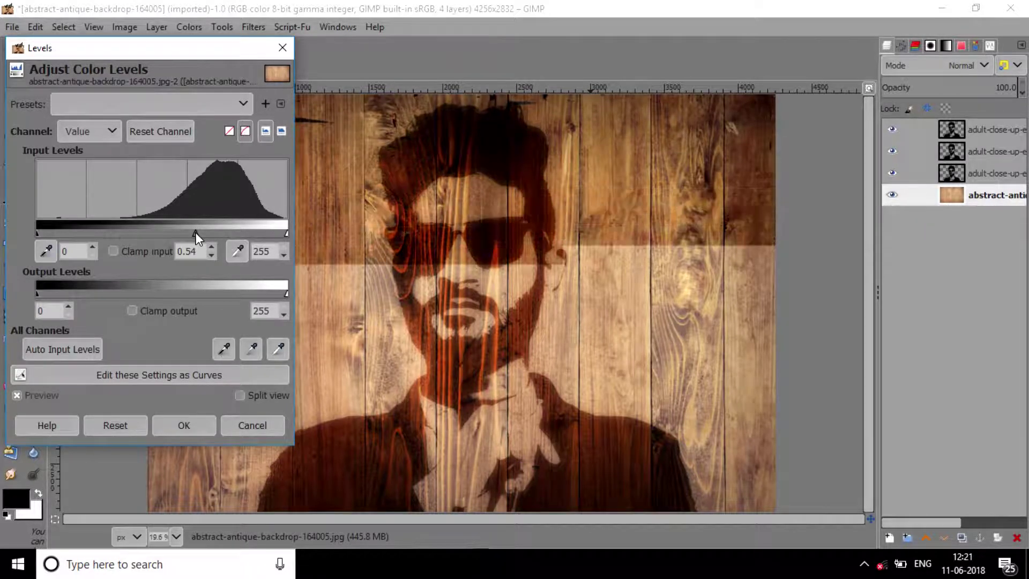
left_click_drag(195, 233, 186, 233)
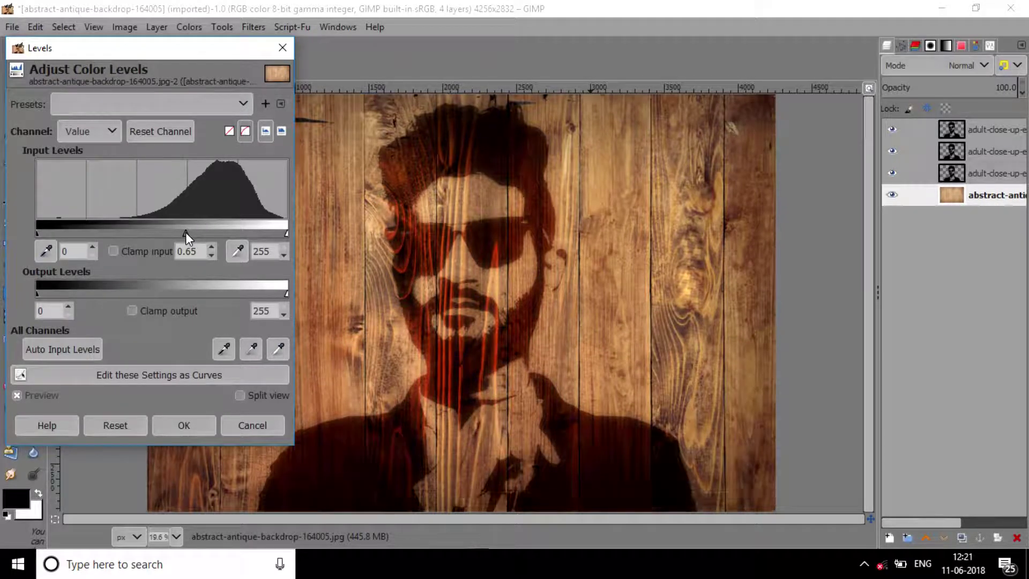
left_click(189, 423)
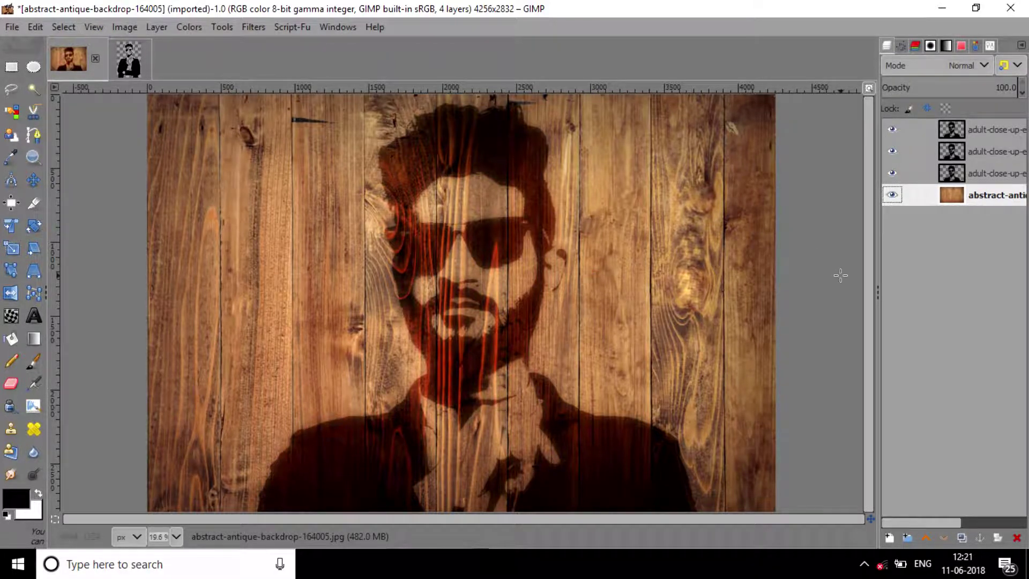
Step: Set the top Soft light layer to about 57% and the second Overlay layer to about 50% opacity, then select the third layer
left_click(986, 132)
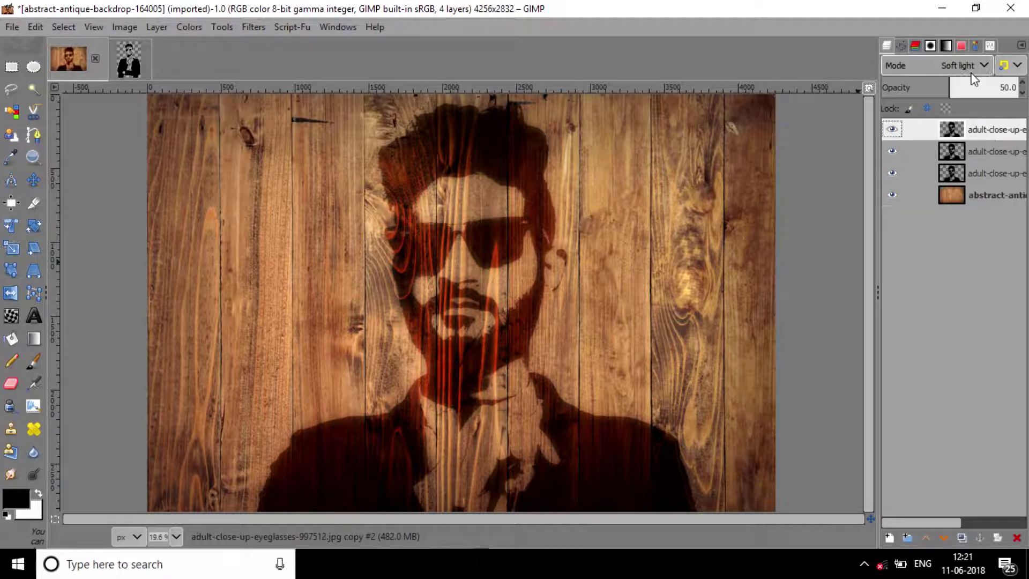
left_click_drag(959, 87, 958, 87)
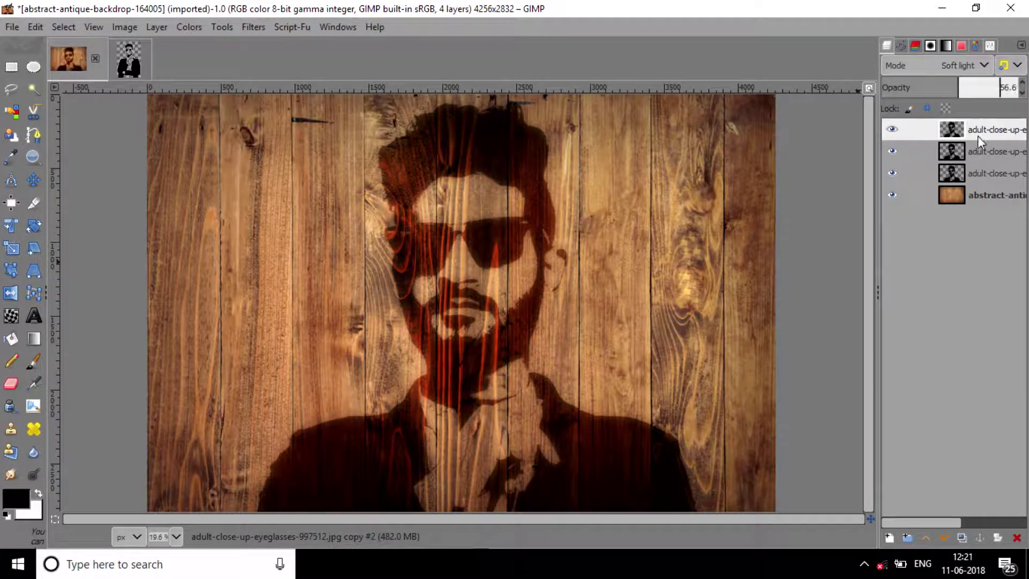
left_click(978, 152)
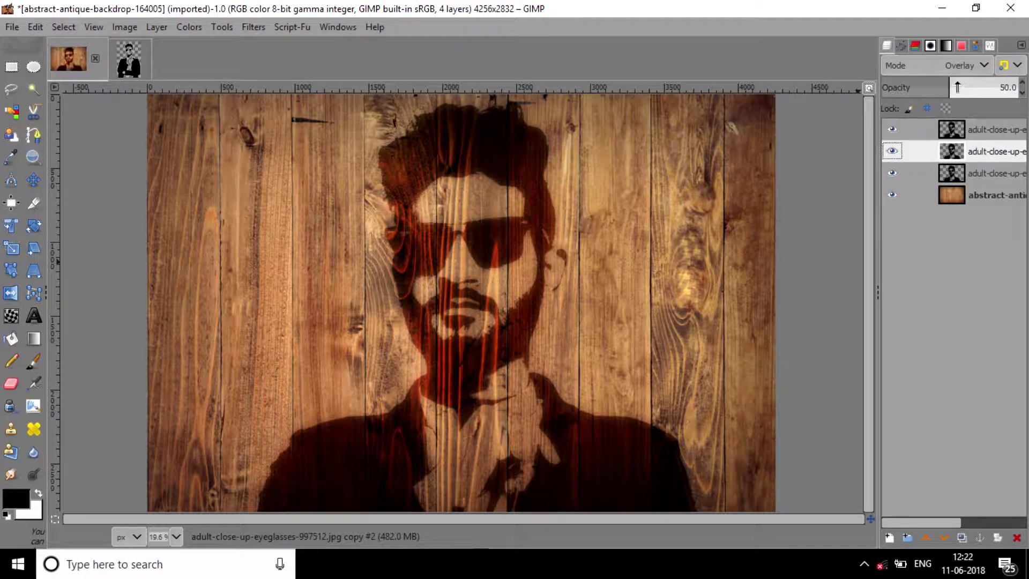
left_click_drag(958, 88, 952, 89)
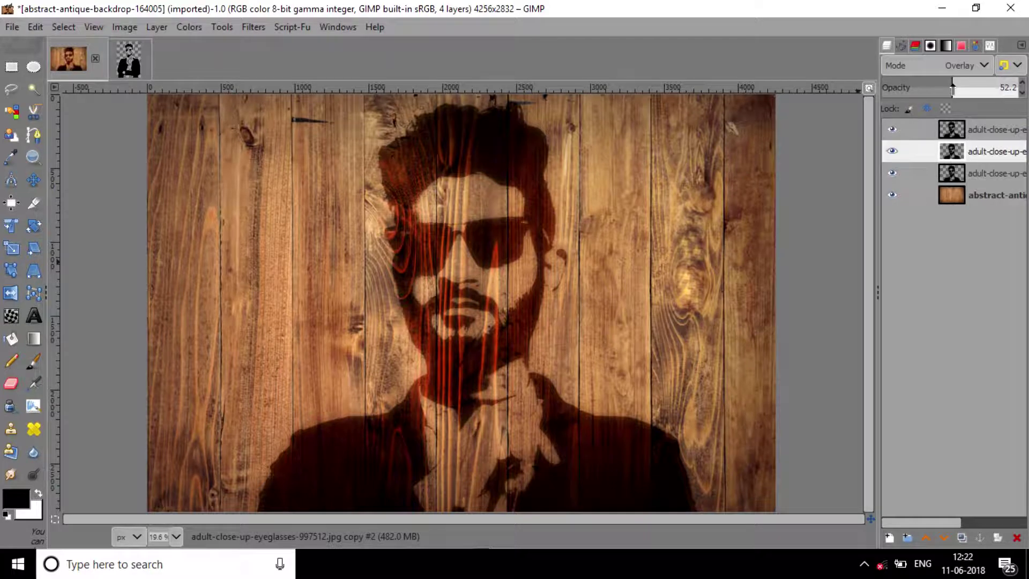
left_click(960, 176)
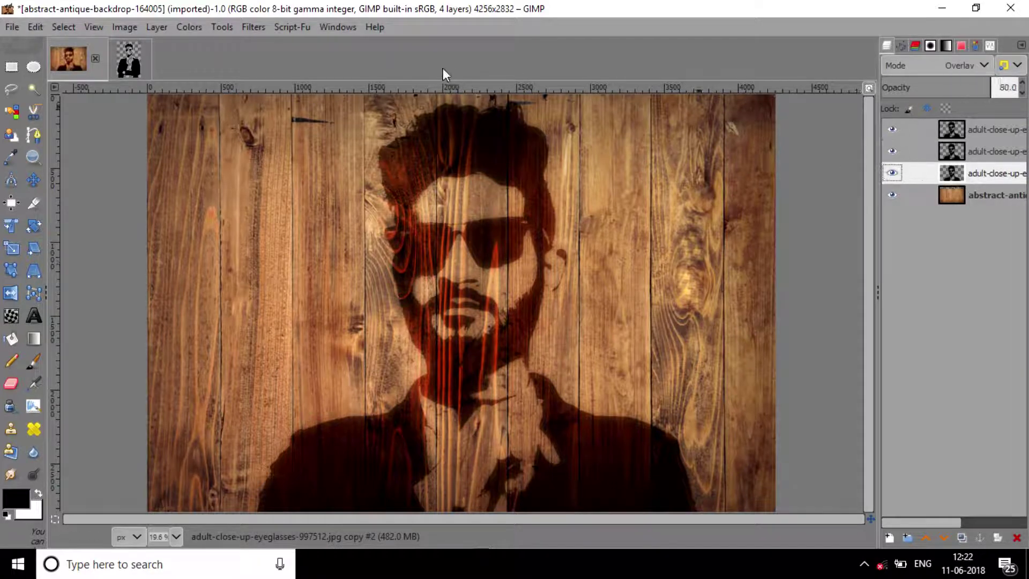
left_click(252, 26)
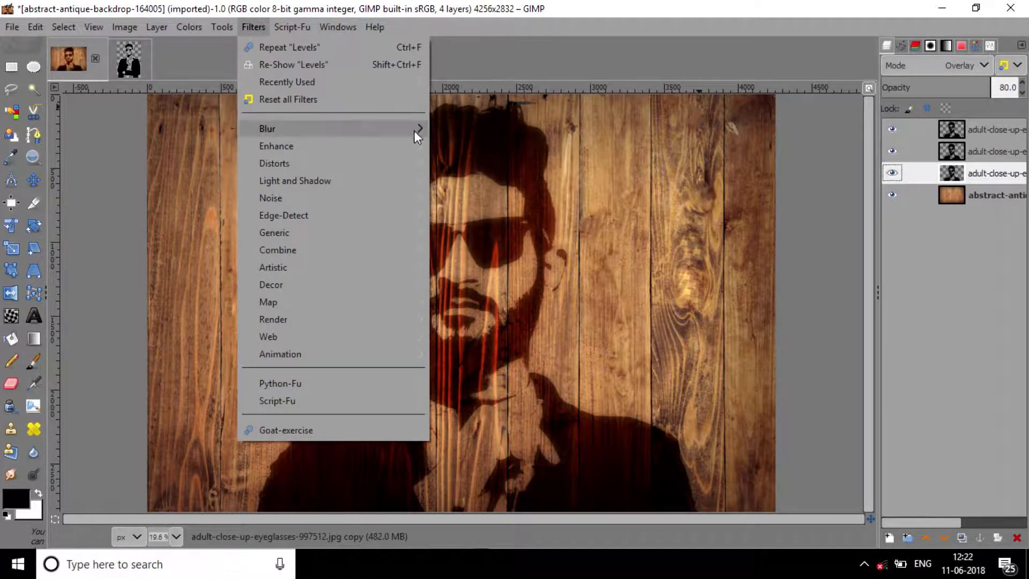
Step: Apply a Gaussian blur of size about 8.26 to the third portrait layer
mouse_move(338, 128)
left_click(446, 133)
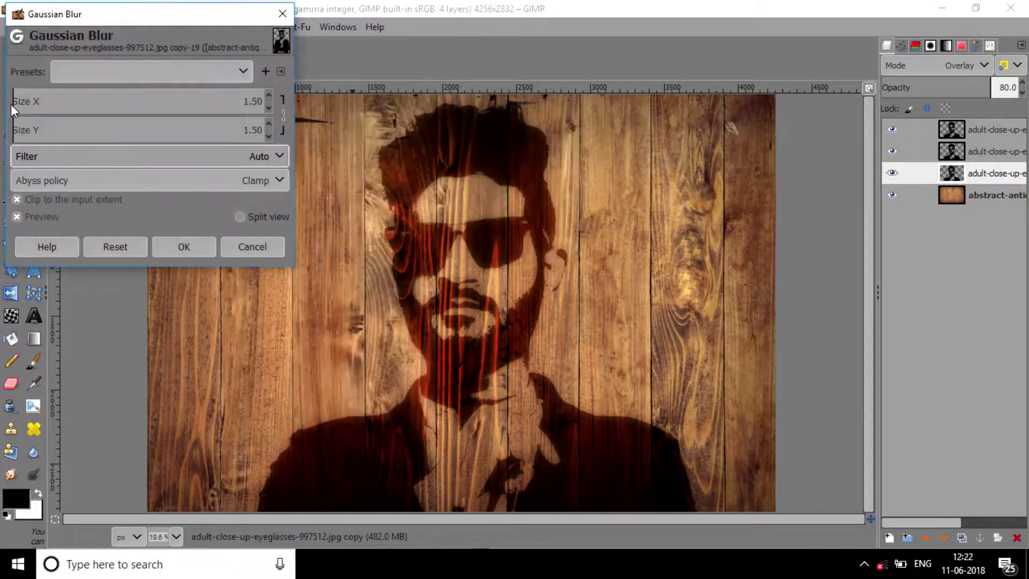
left_click_drag(12, 106, 30, 104)
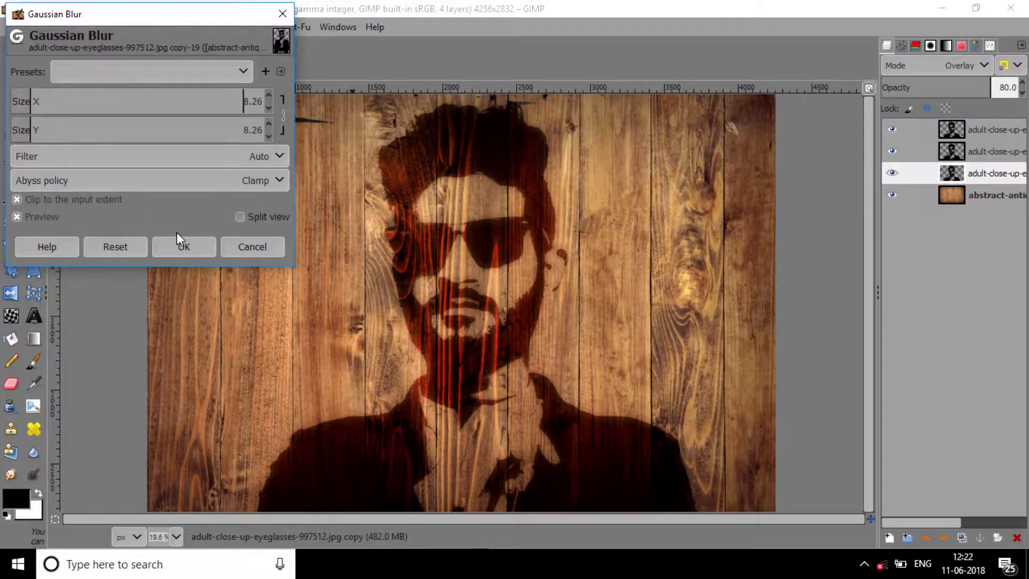
left_click(185, 244)
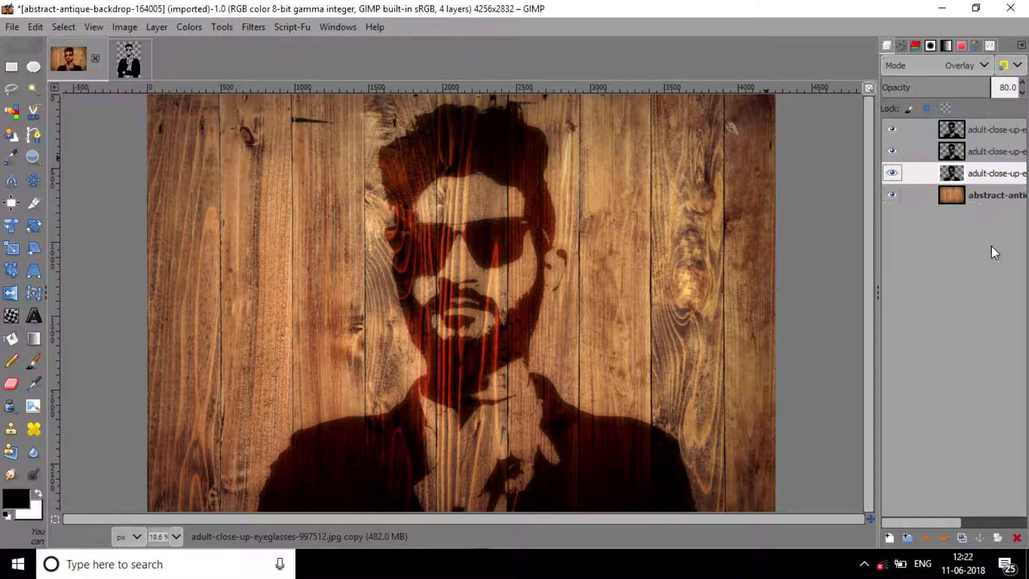
Step: Raise the blurred third layer to about 84% opacity and fade the top Soft light layer to about 31%
mouse_move(993, 91)
left_mouse_down()
mouse_move(1022, 91)
mouse_move(997, 95)
left_mouse_up()
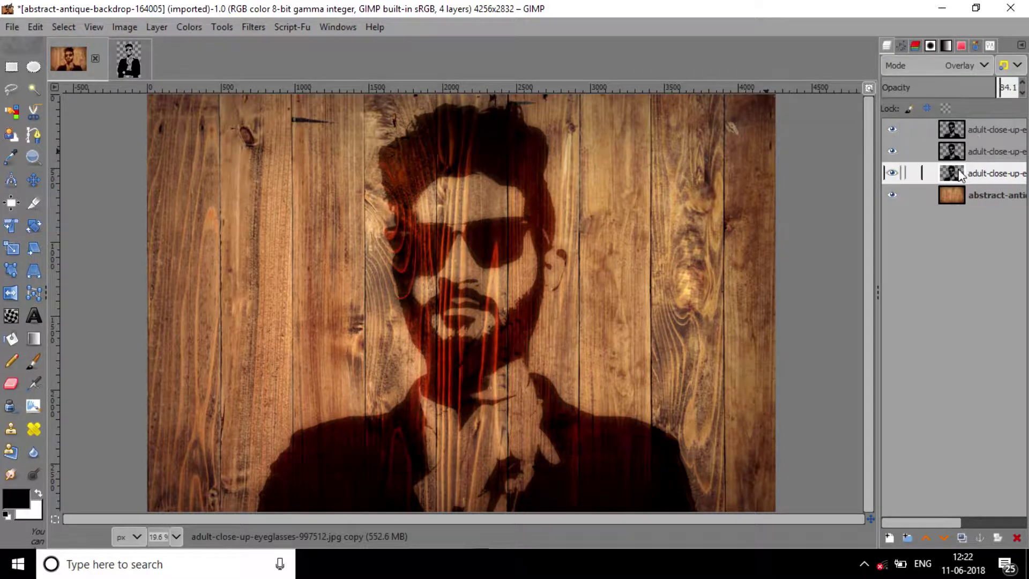
left_click(892, 129)
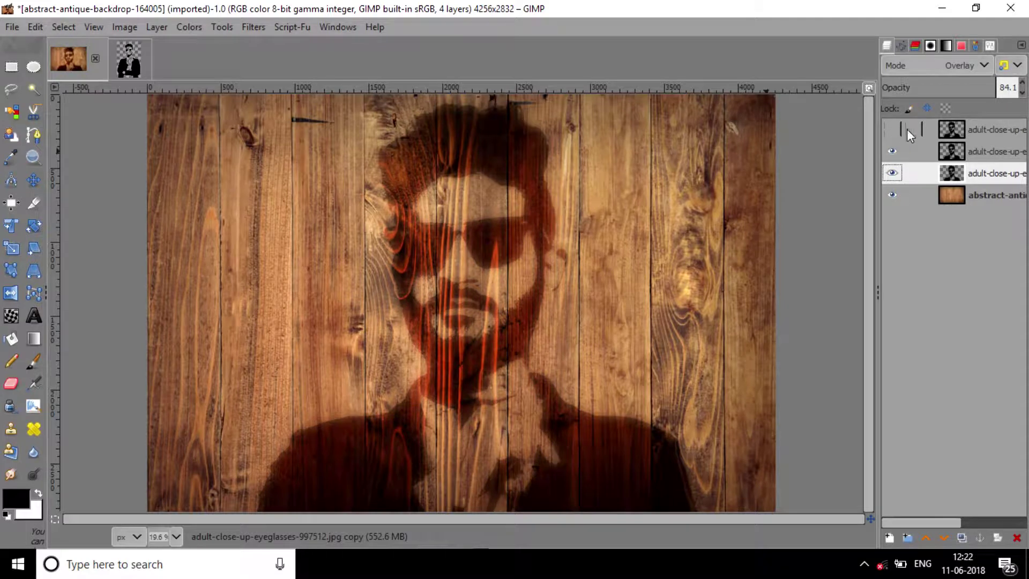
left_click(953, 129)
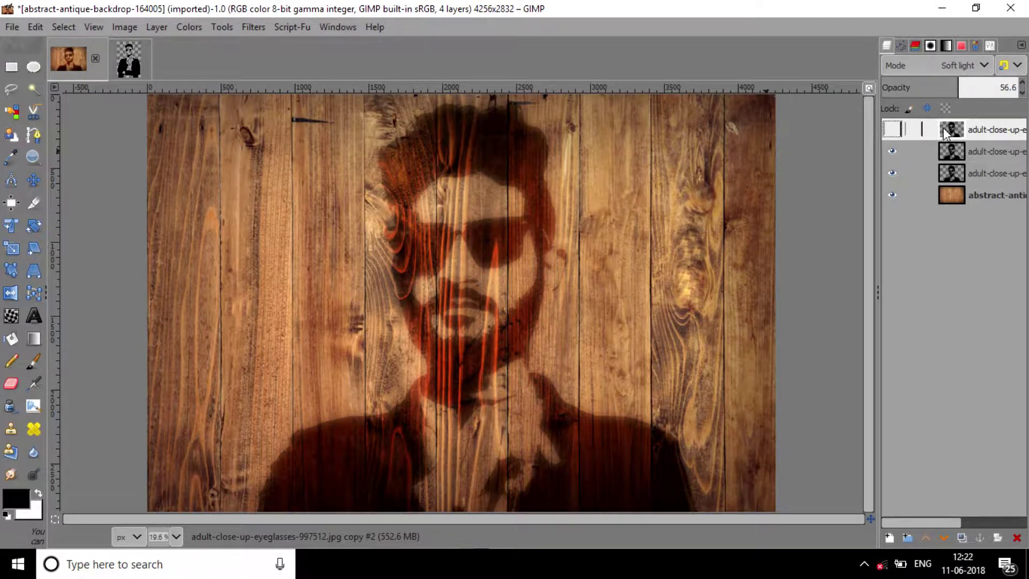
left_click(895, 129)
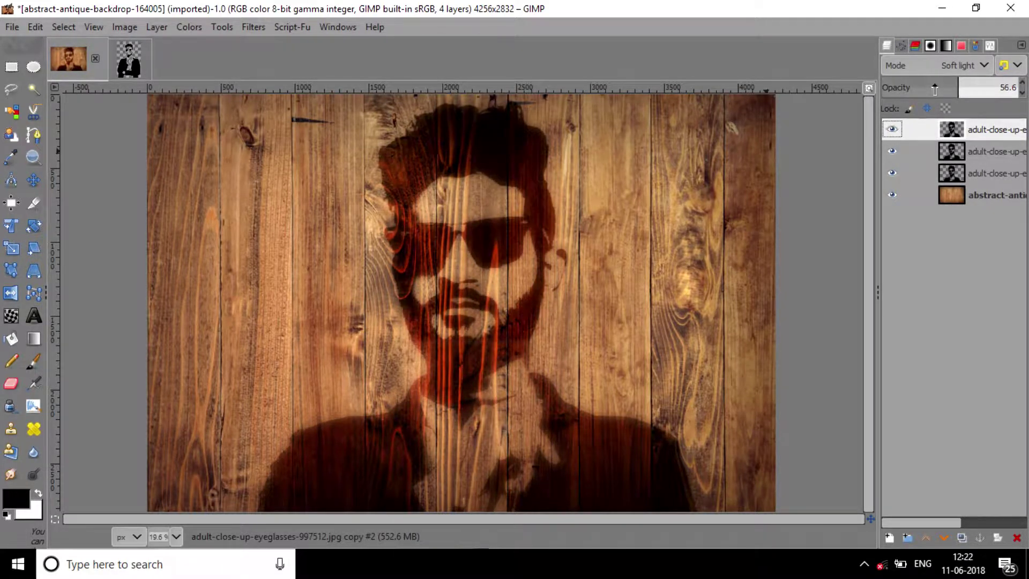
left_click_drag(935, 88, 929, 88)
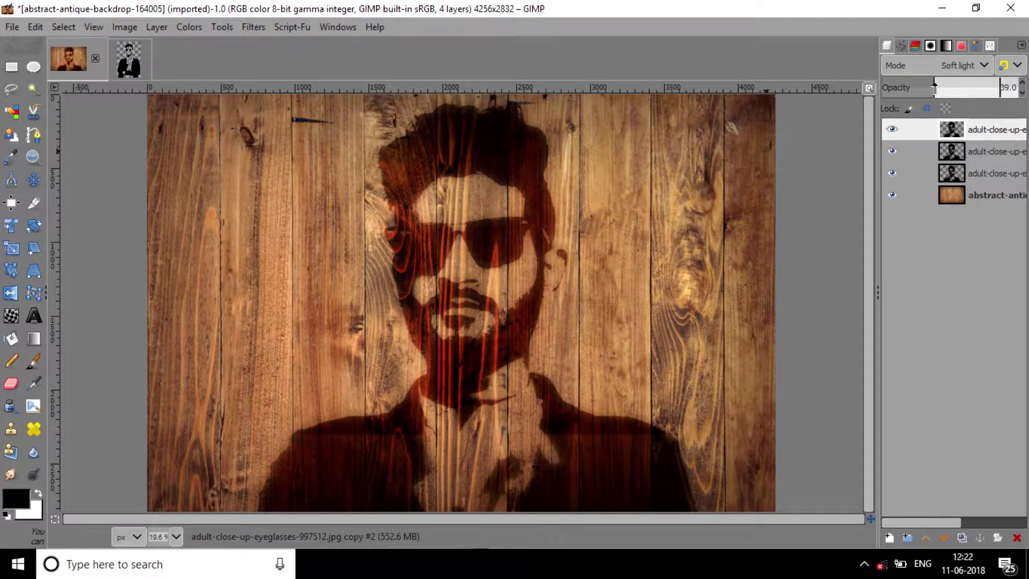
left_click_drag(928, 88, 928, 89)
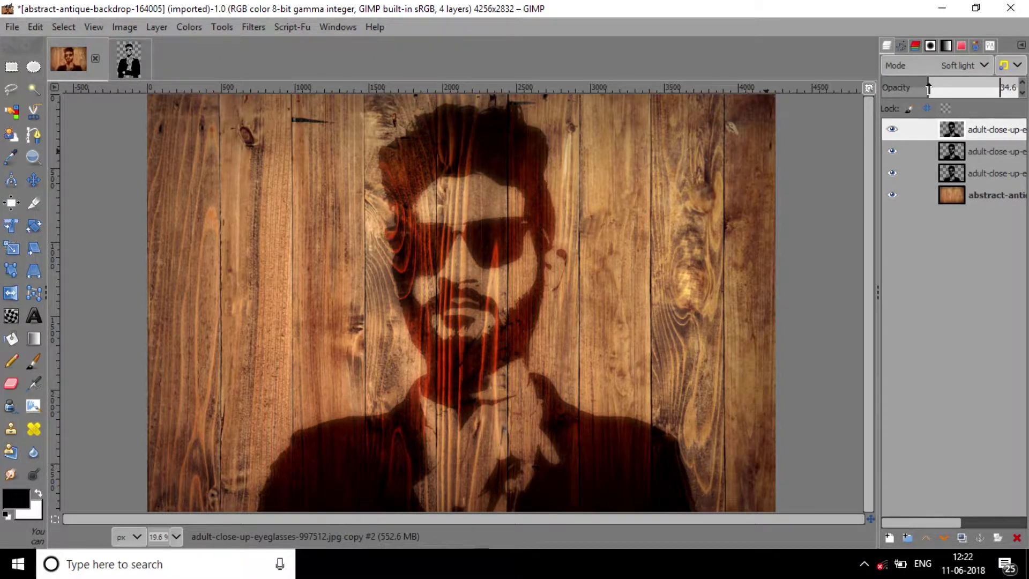
left_click_drag(929, 88, 923, 91)
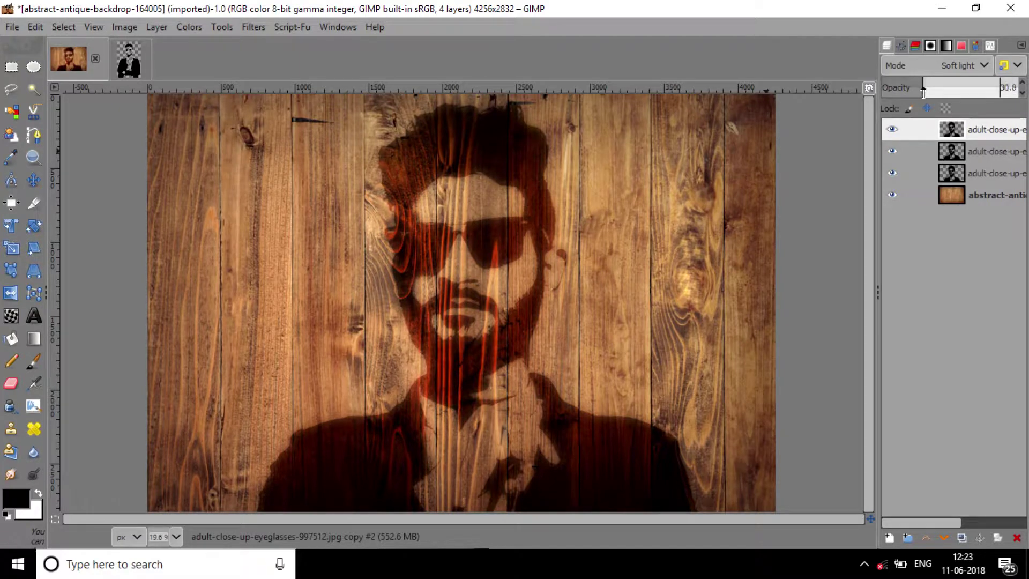